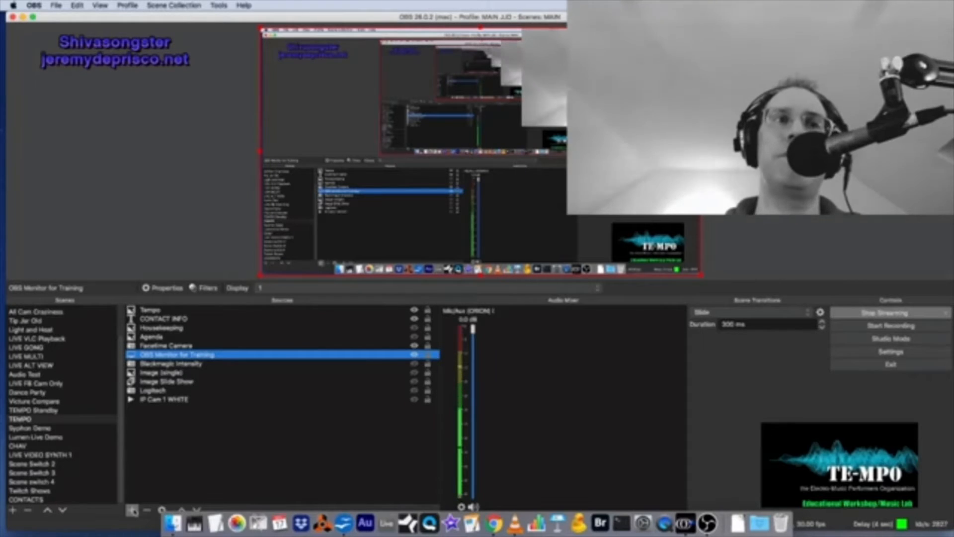
# - Add a new Video Capture Device source to the TEMPO scene, using USB Camera as its device
pyautogui.click(132, 510)
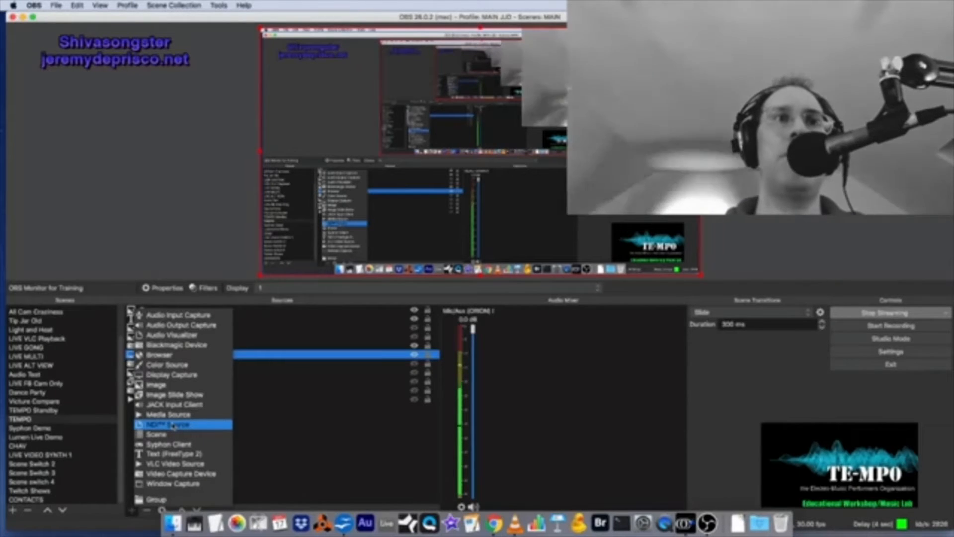
pyautogui.click(175, 474)
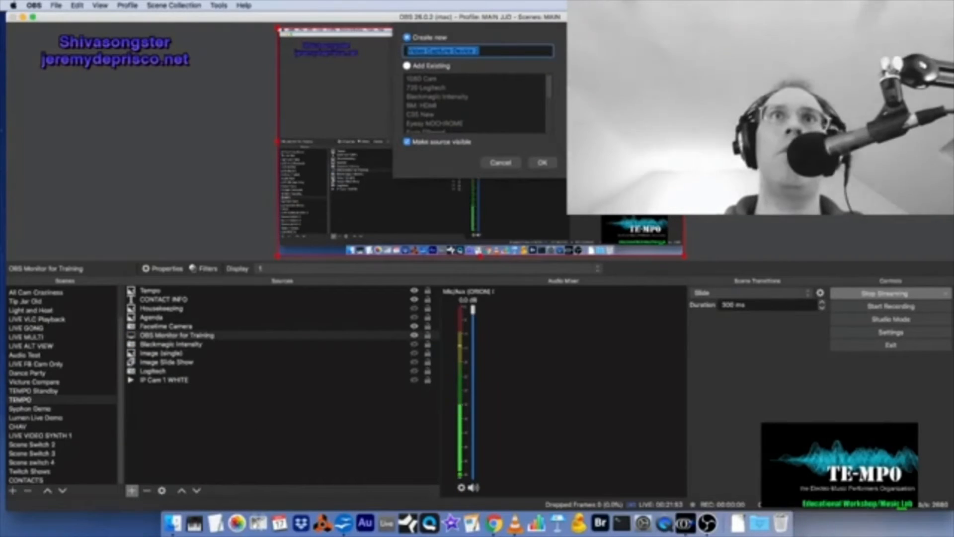
pyautogui.click(542, 163)
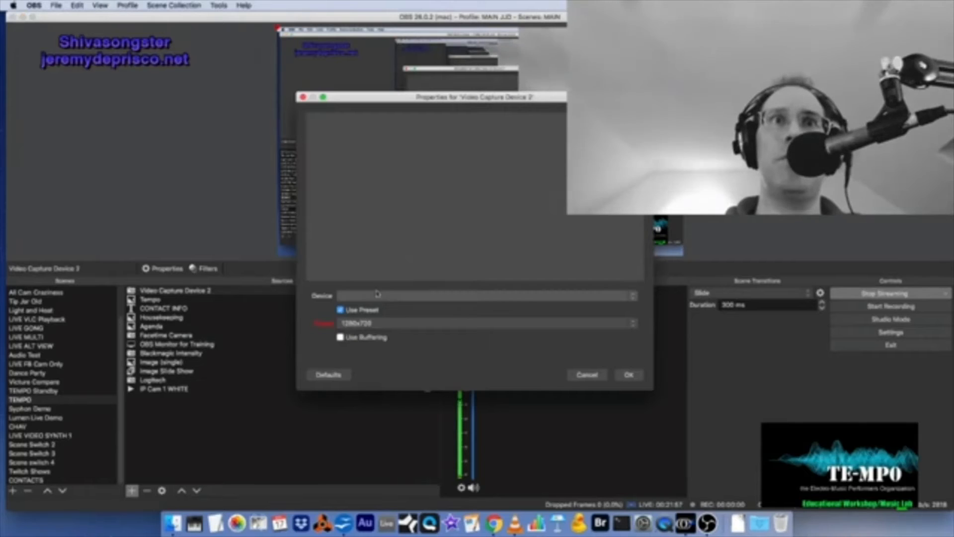
pyautogui.click(390, 297)
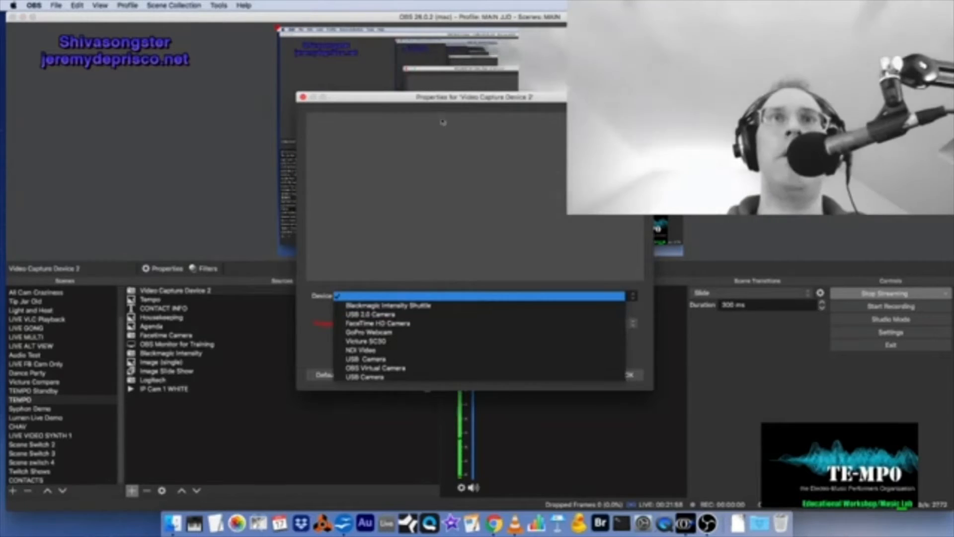
pyautogui.moveTo(483, 98); pyautogui.dragTo(309, 94)
pyautogui.click(288, 288)
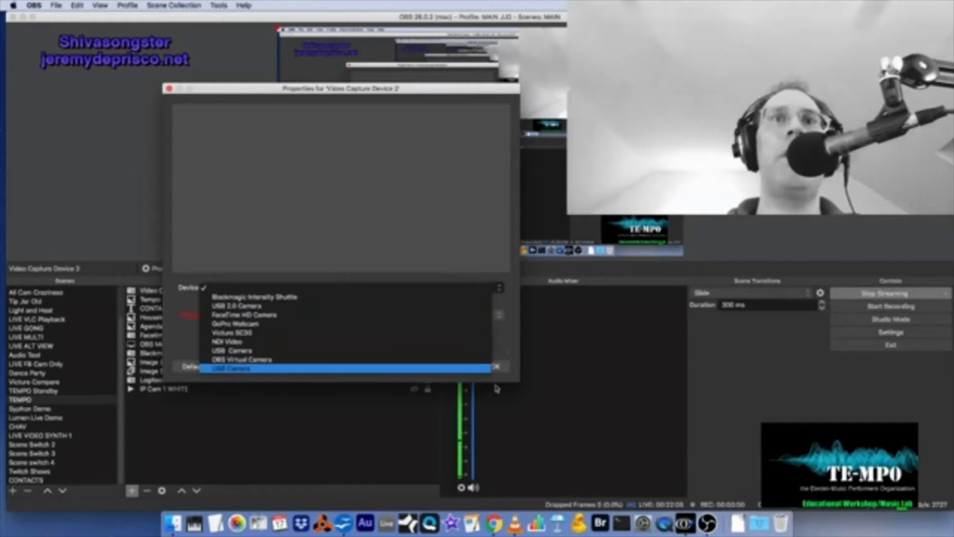
pyautogui.click(472, 368)
pyautogui.click(487, 367)
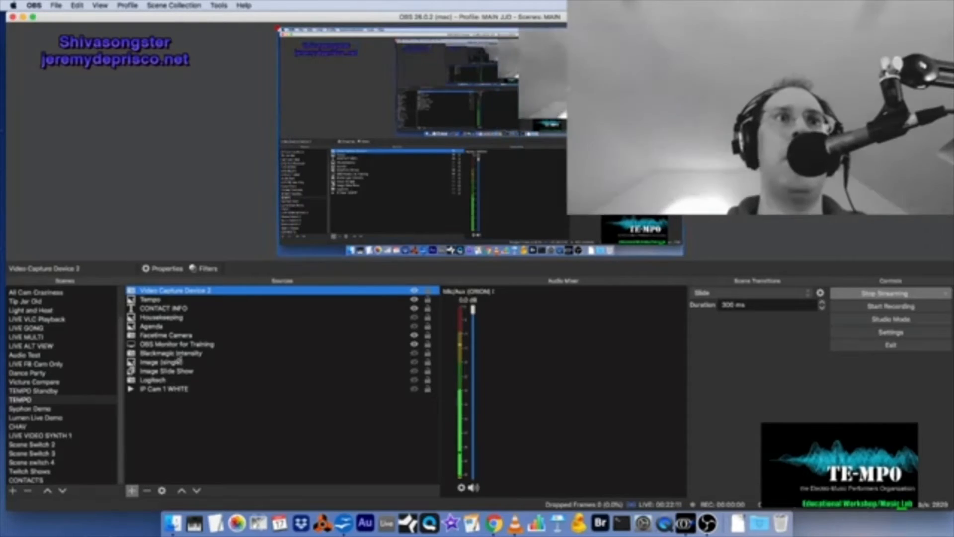
# - Examine the device and preset settings of the Facetime Camera source, leaving them as they are
pyautogui.click(178, 336)
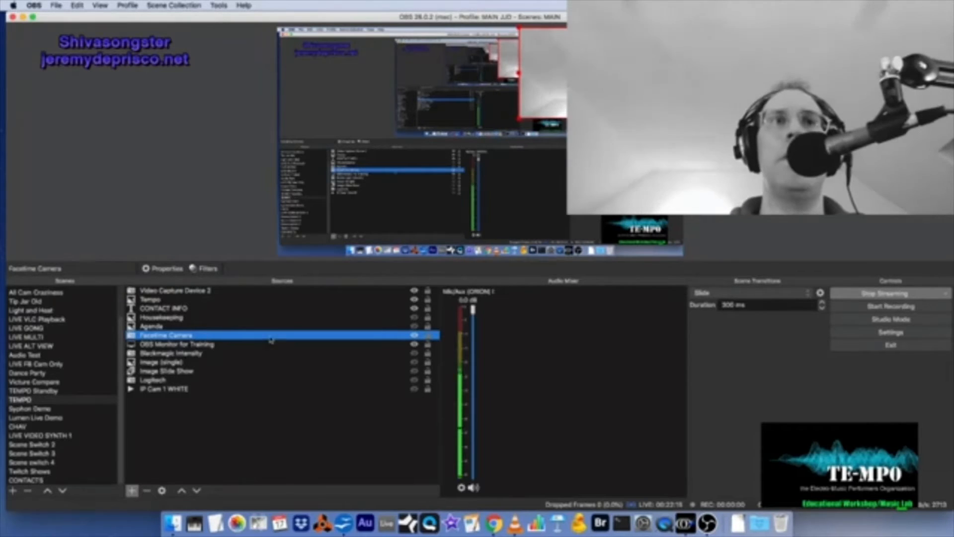
pyautogui.doubleClick(206, 337)
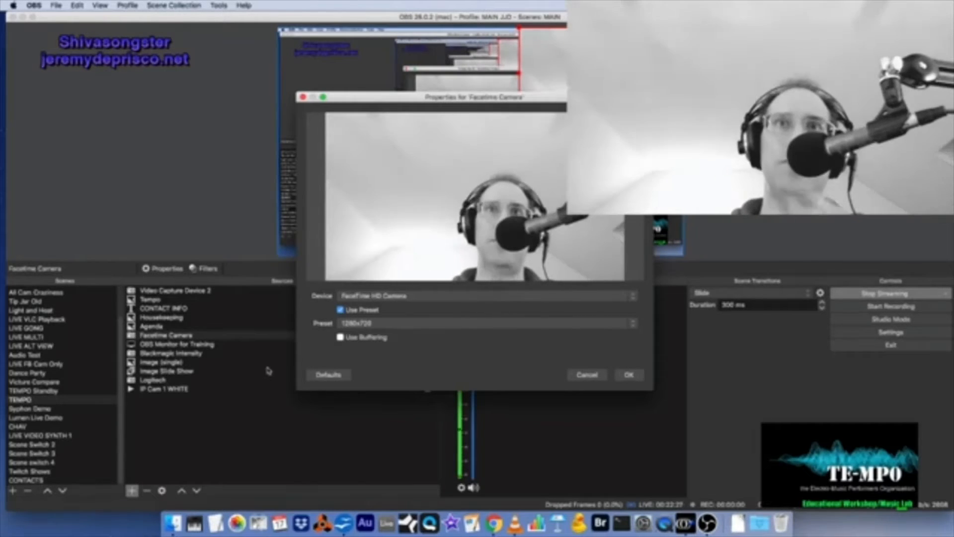
pyautogui.click(586, 380)
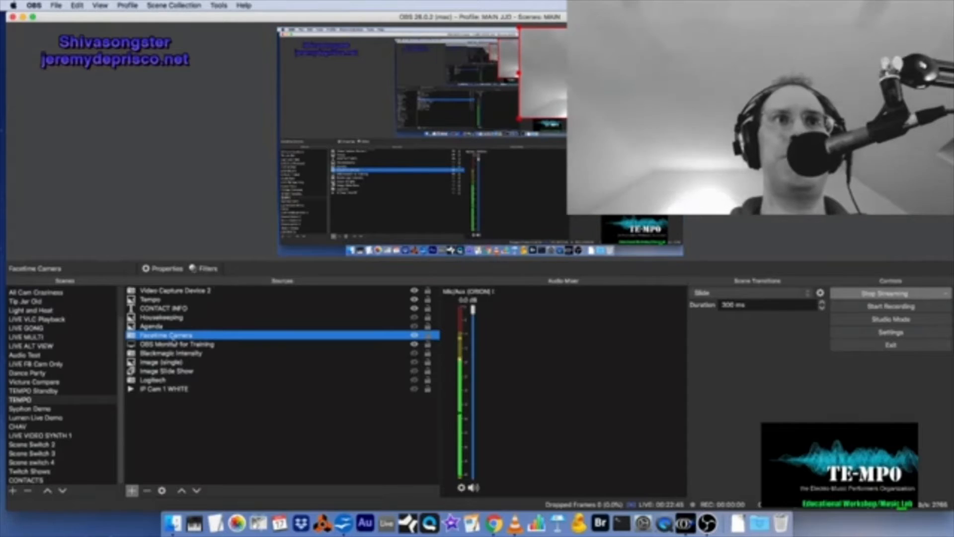
# - Look over the list of filters applied to the Facetime Camera source
pyautogui.click(181, 344)
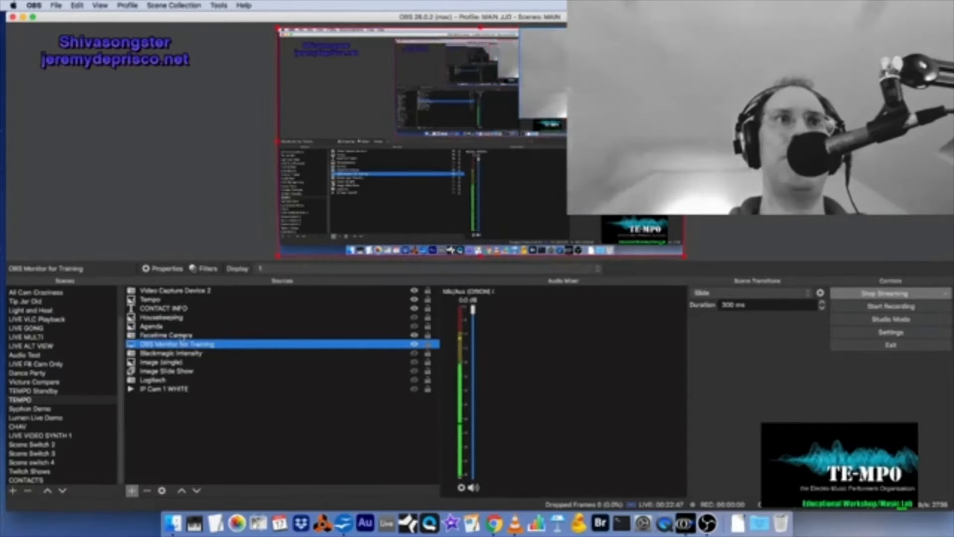
pyautogui.click(181, 336)
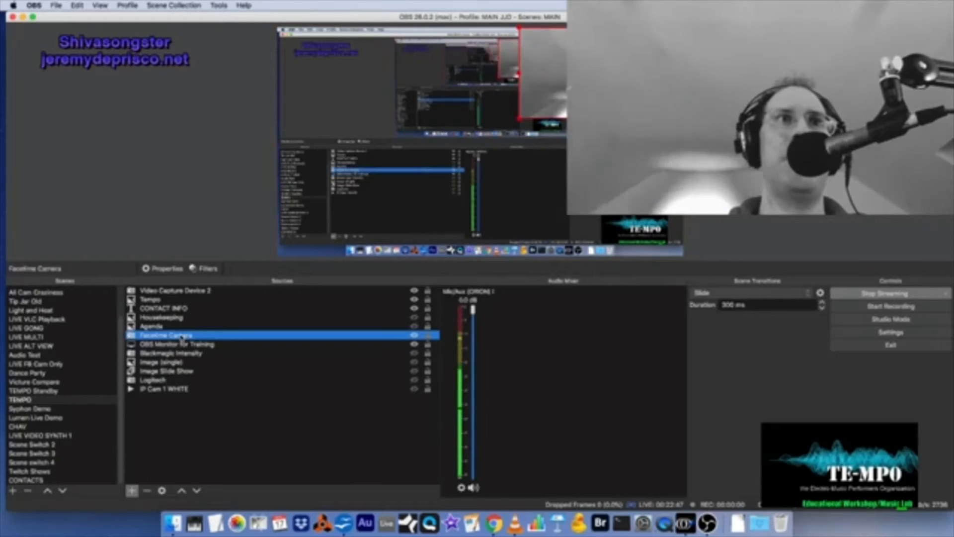
pyautogui.click(214, 270)
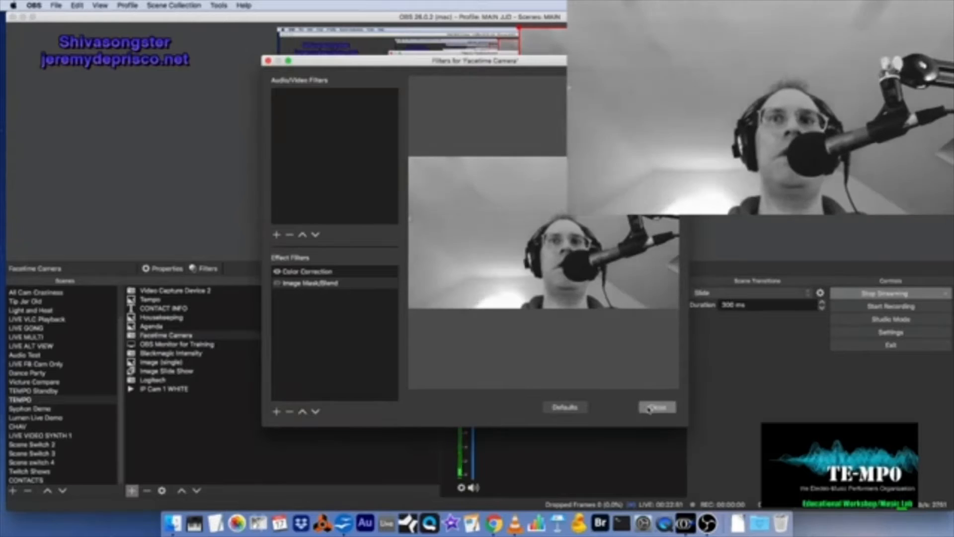
pyautogui.click(656, 408)
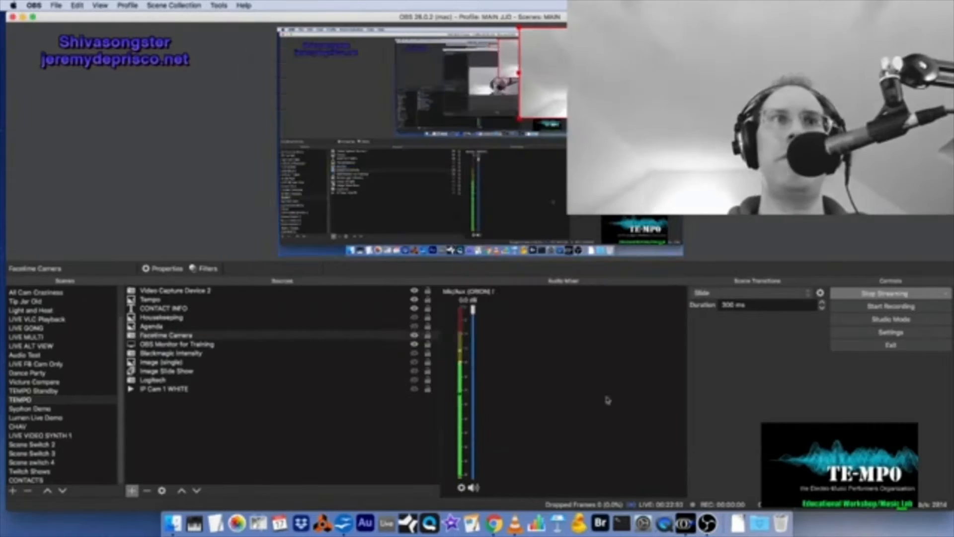
# - Inspect the Facetime Camera's Image Mask/Blend filter and switch its Color Correction filter off and back on to compare the picture
pyautogui.rightClick(178, 338)
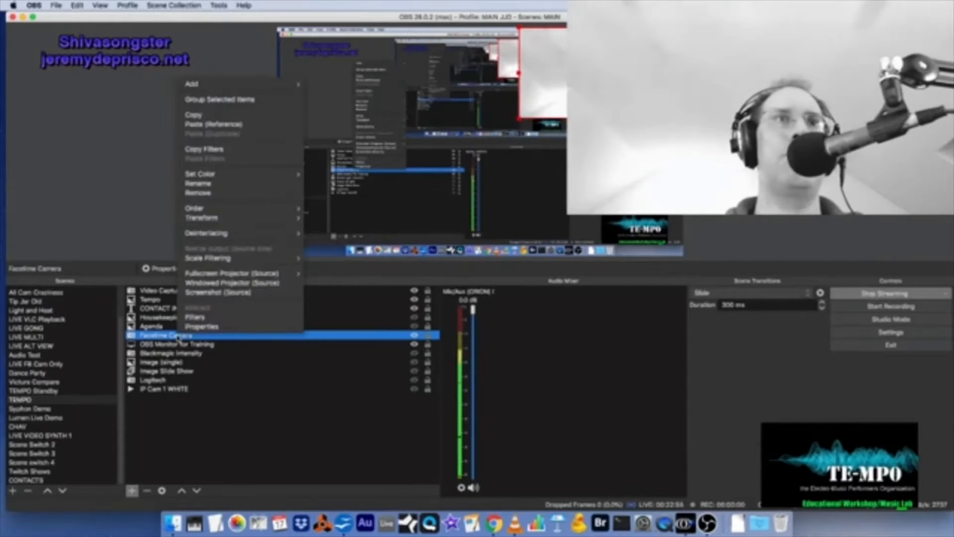
pyautogui.click(201, 319)
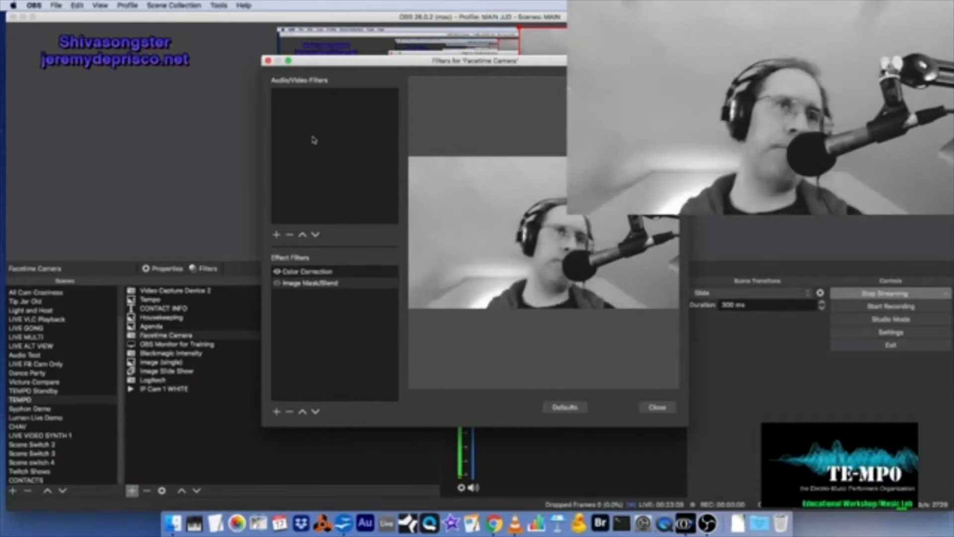
pyautogui.click(281, 283)
pyautogui.click(278, 271)
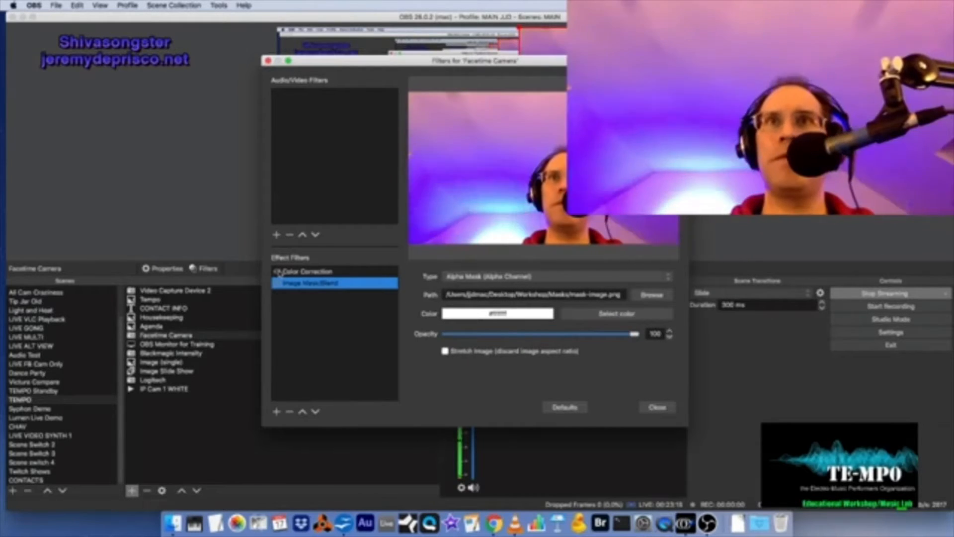
pyautogui.click(278, 271)
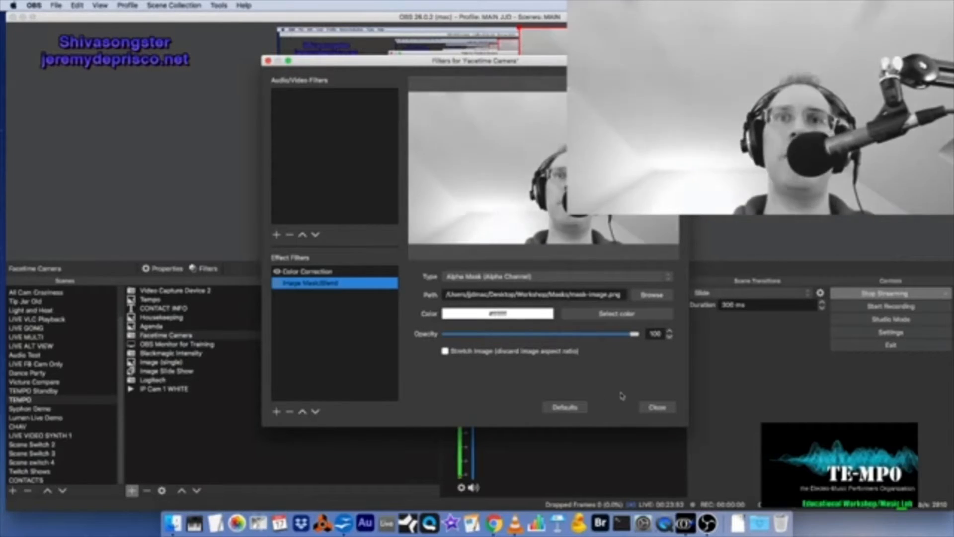
pyautogui.click(656, 408)
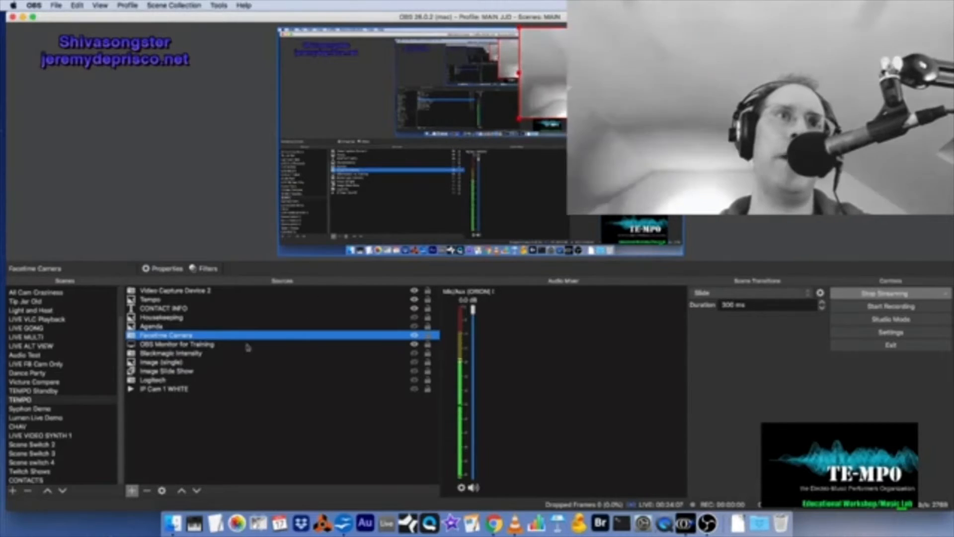
# - Create a new Window Capture source in the TEMPO scene
pyautogui.click(179, 344)
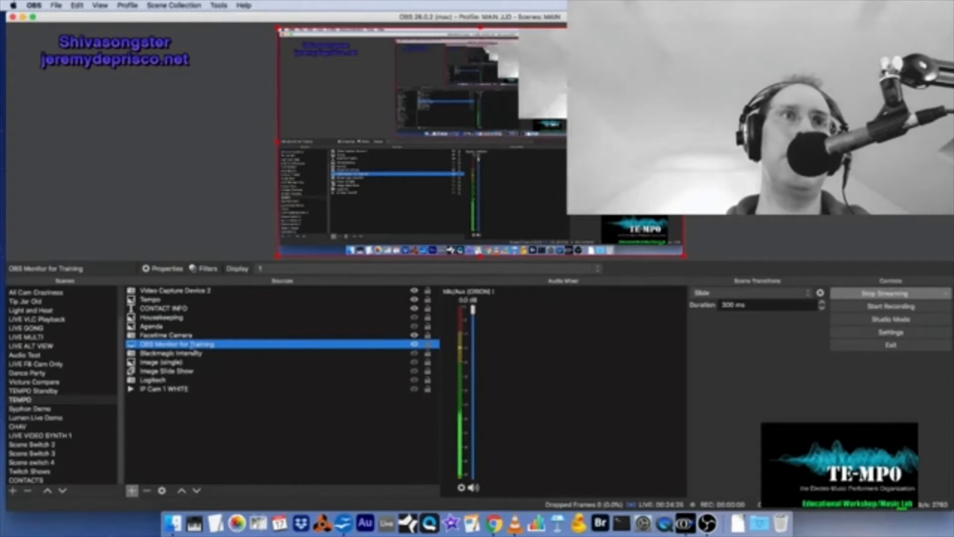
pyautogui.click(133, 491)
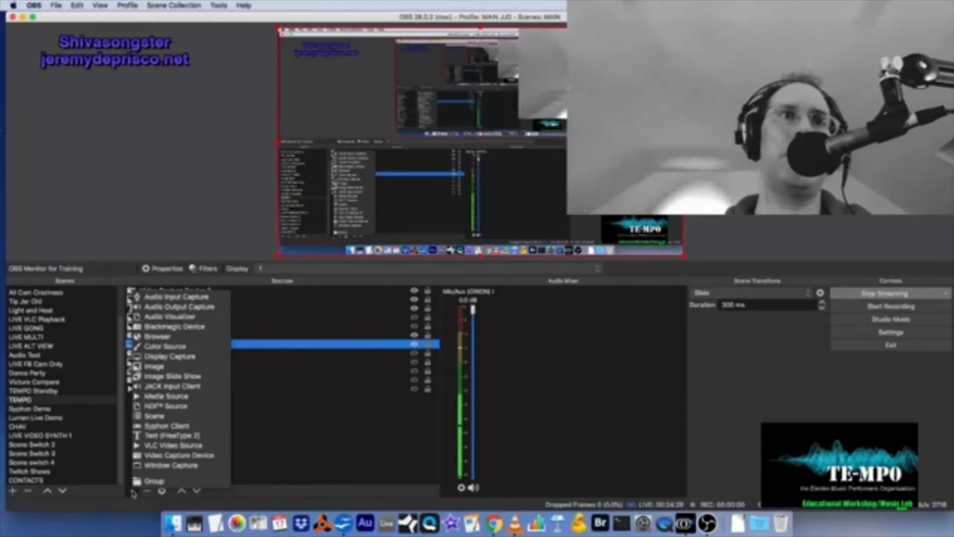
pyautogui.click(187, 466)
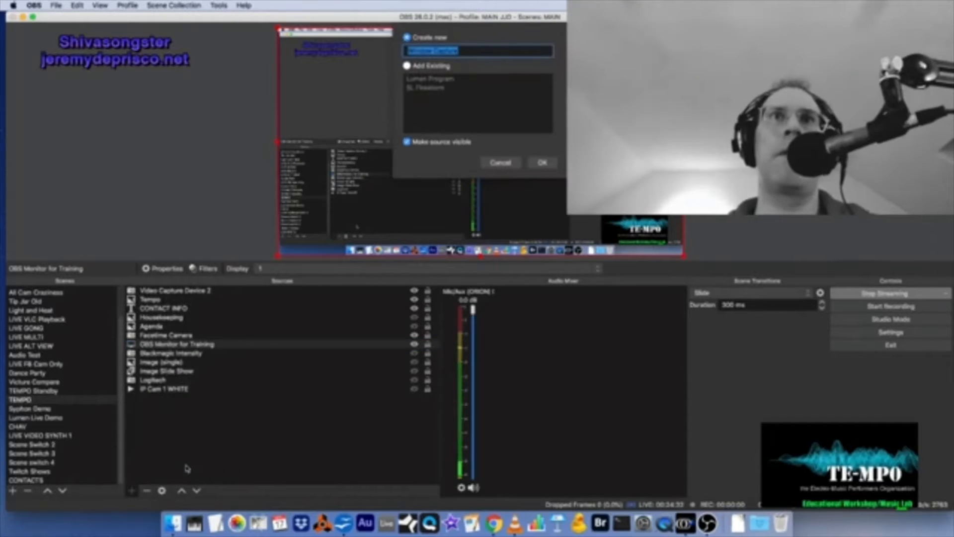
pyautogui.click(546, 164)
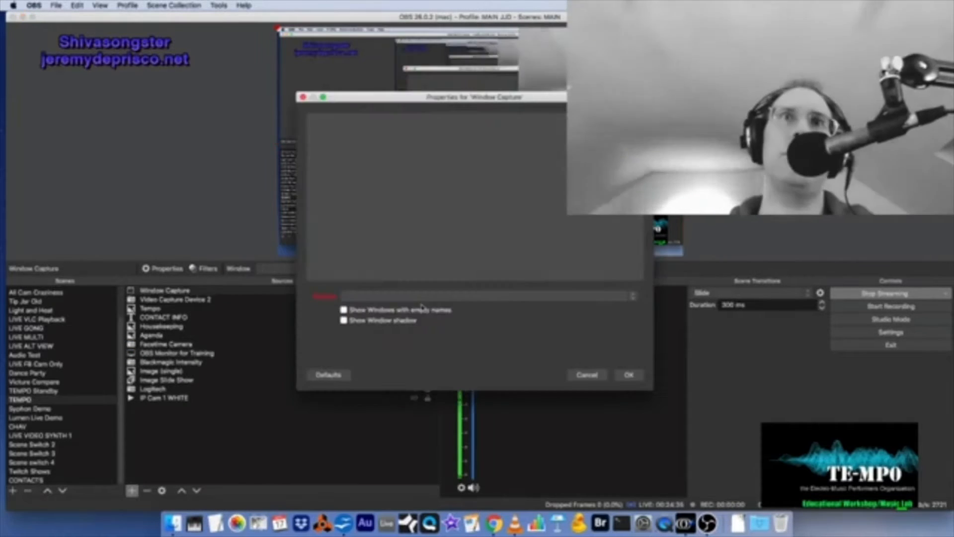
# - Examine the windows available for the new capture, with empty-named windows hidden and shown, and cancel its settings
pyautogui.click(447, 297)
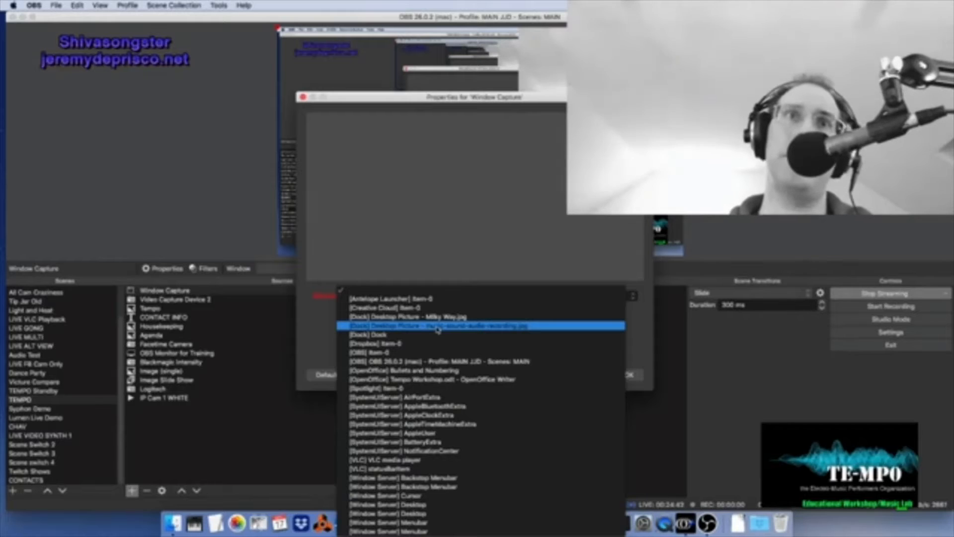
pyautogui.click(437, 326)
pyautogui.click(372, 297)
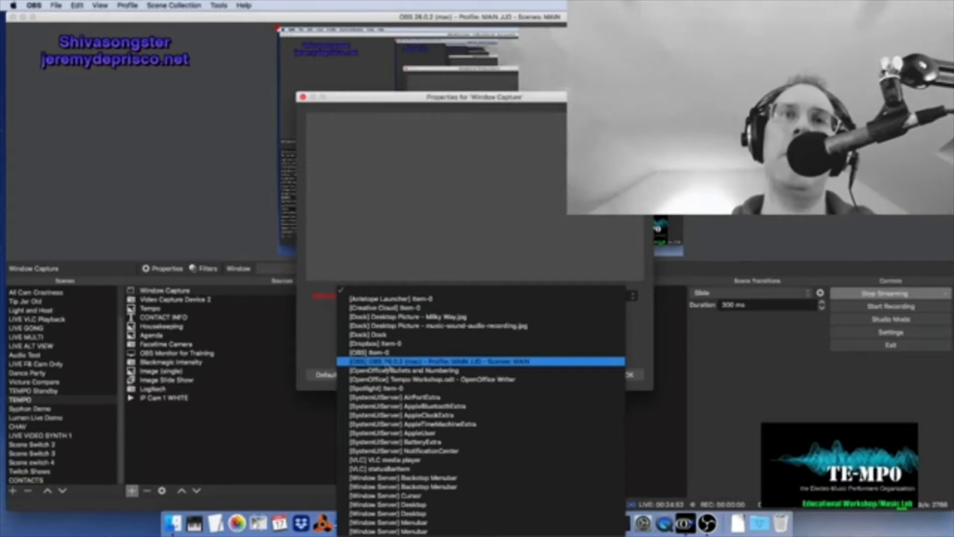
pyautogui.click(327, 327)
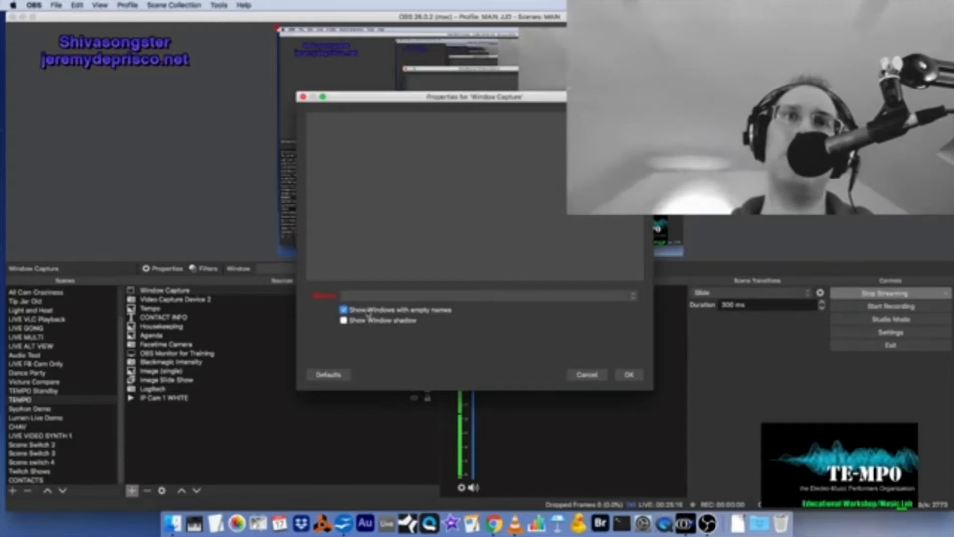
pyautogui.click(371, 296)
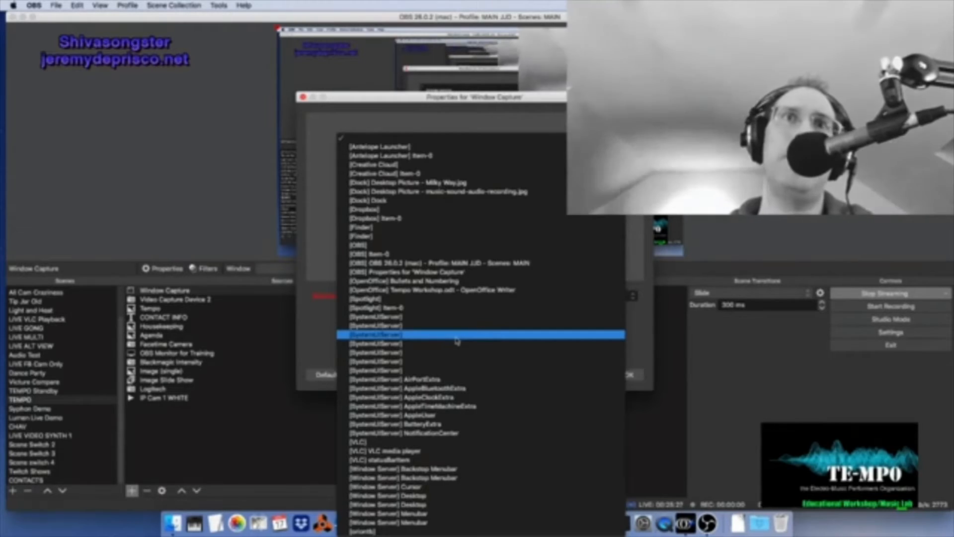
pyautogui.click(328, 319)
pyautogui.click(350, 312)
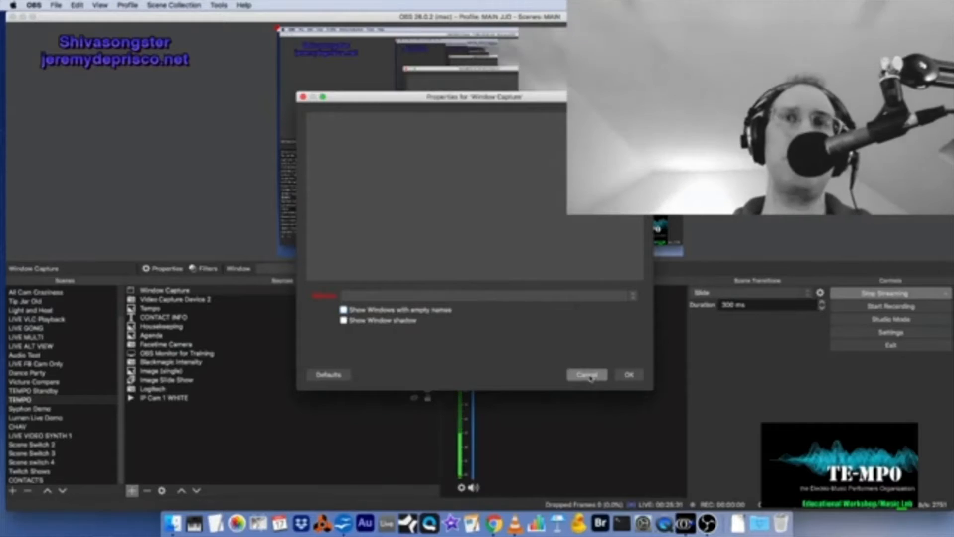
pyautogui.click(589, 376)
# - Add a second Window Capture source and choose the [Live] LoungeDemo [LoungeDemo] window for it
pyautogui.click(234, 354)
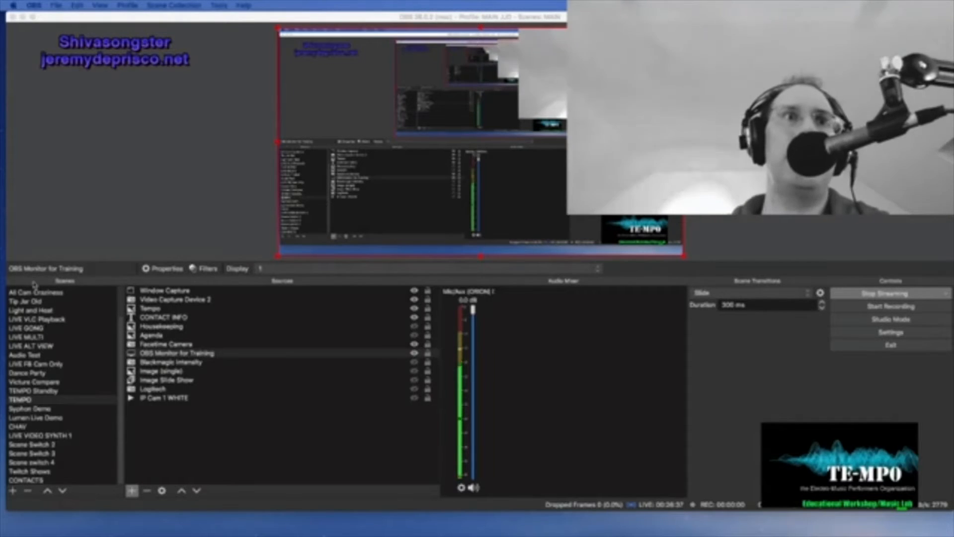
pyautogui.click(134, 492)
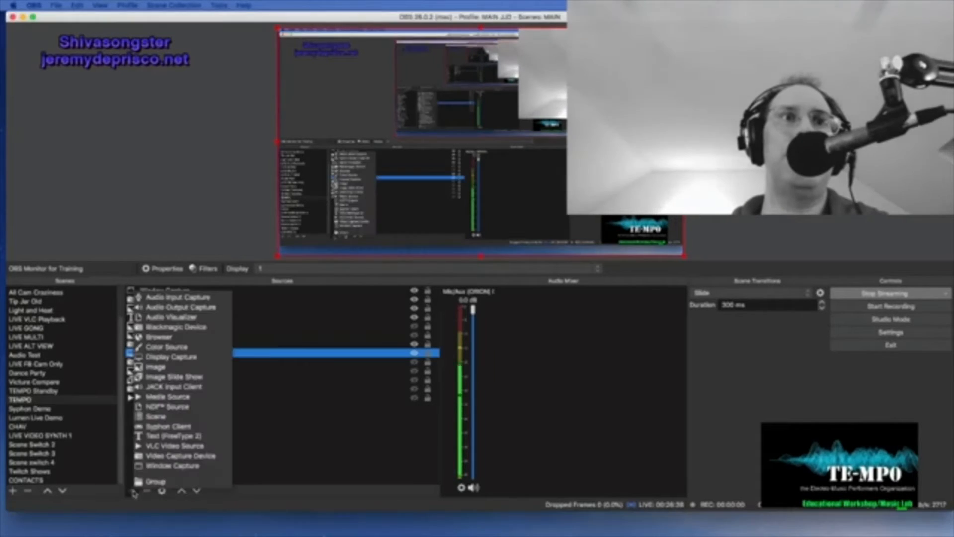
pyautogui.click(154, 466)
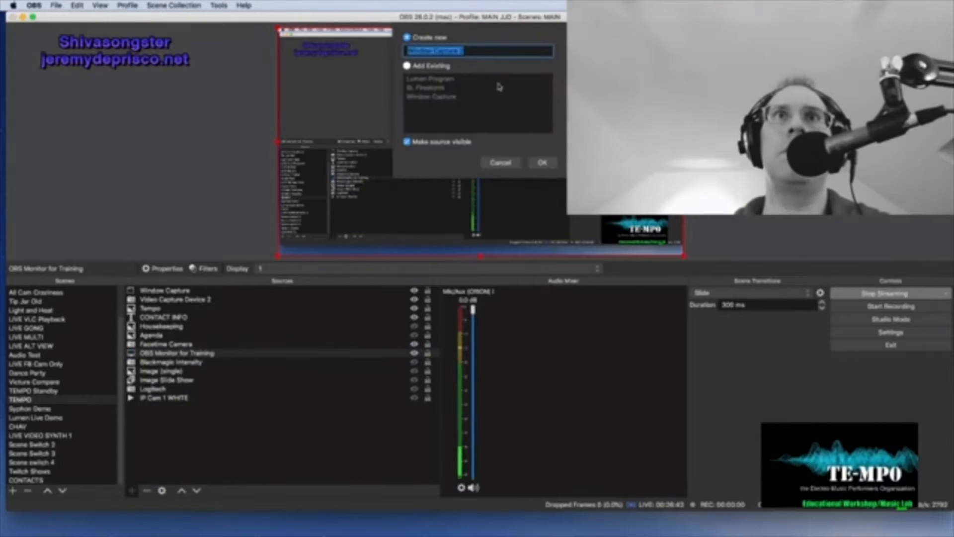
pyautogui.click(542, 163)
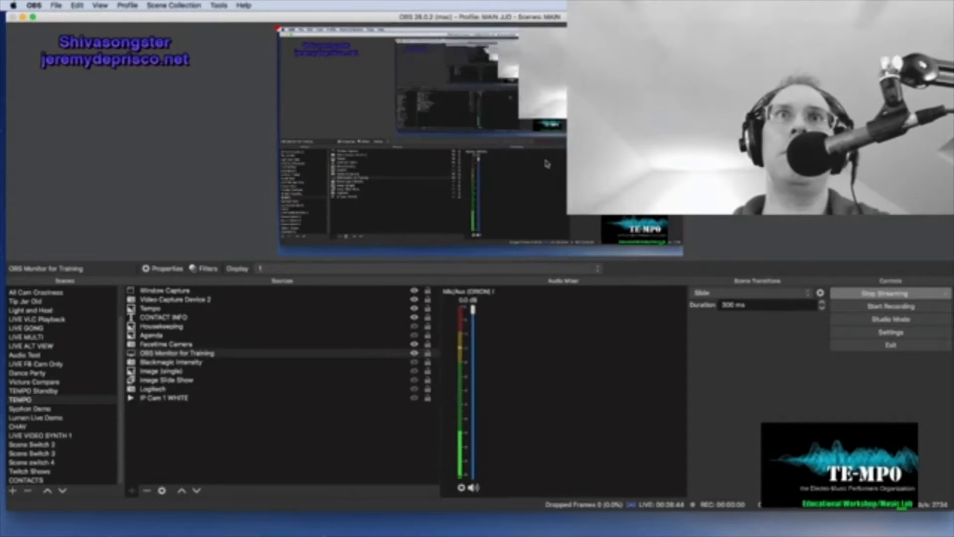
pyautogui.click(395, 298)
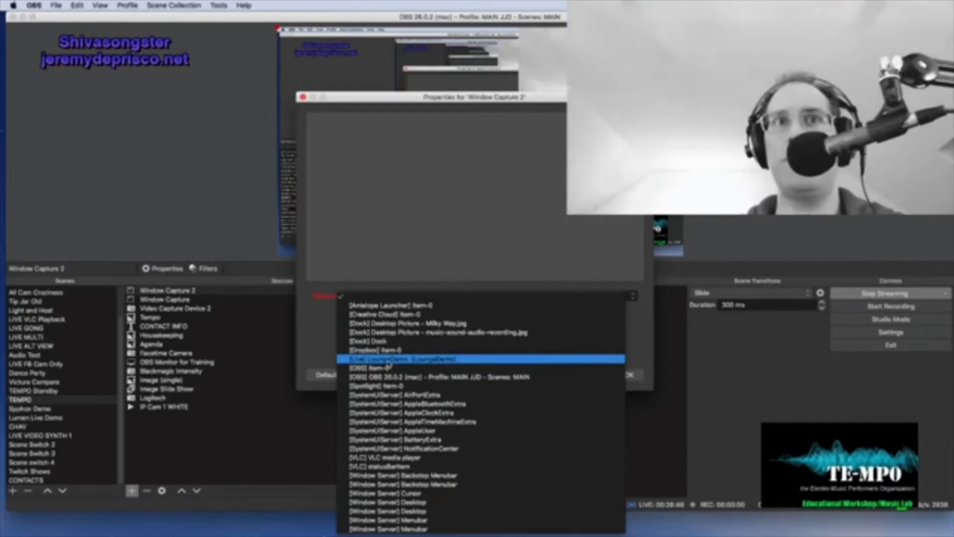
pyautogui.click(403, 358)
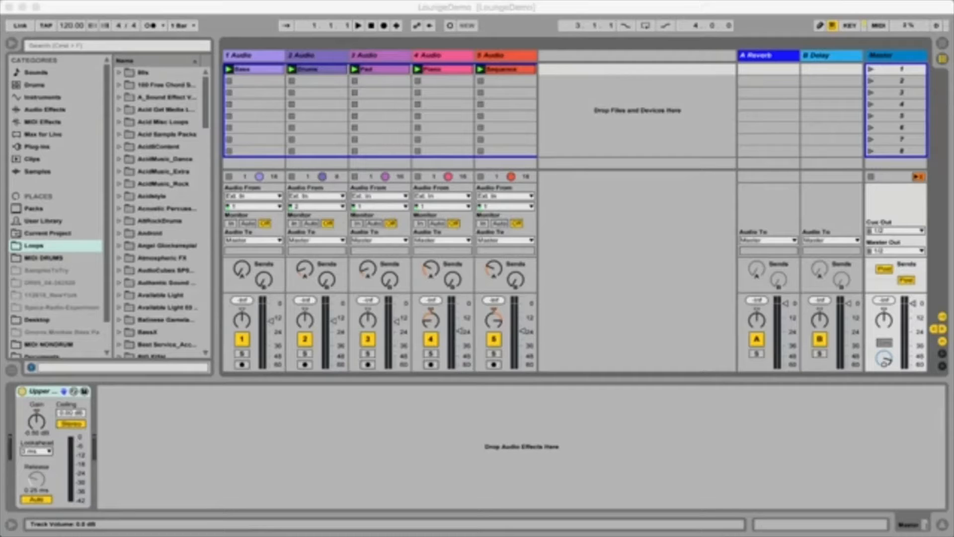
# - Start playback of the LoungeDemo set in Ableton Live and stop it again
pyautogui.press('space')
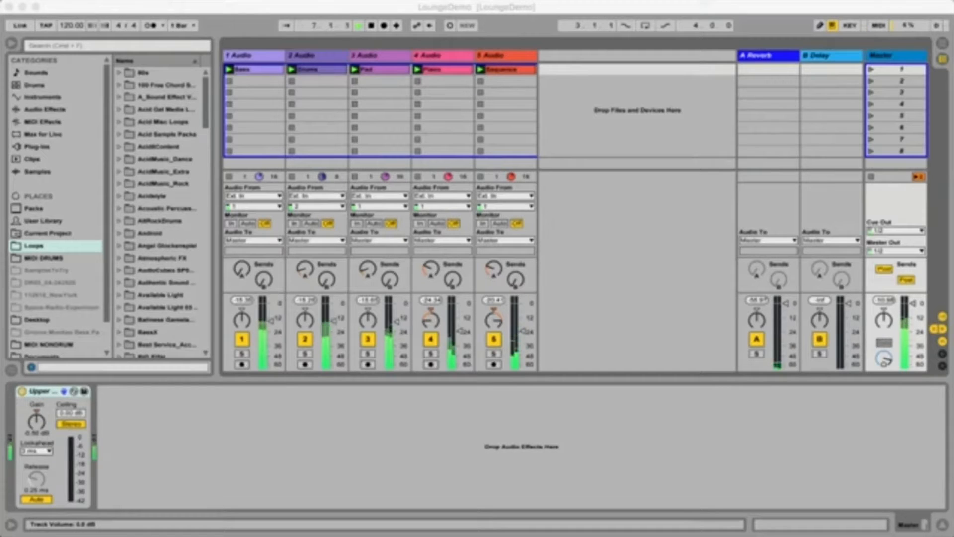
pyautogui.press('space')
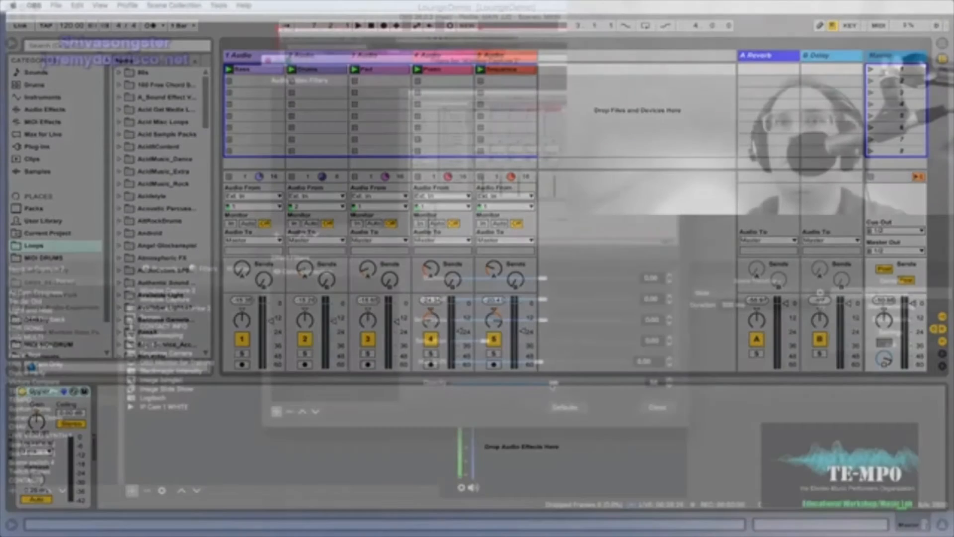
# - Close the source's filters window and hide Window Capture 2 in the TEMPO scene
pyautogui.click(668, 410)
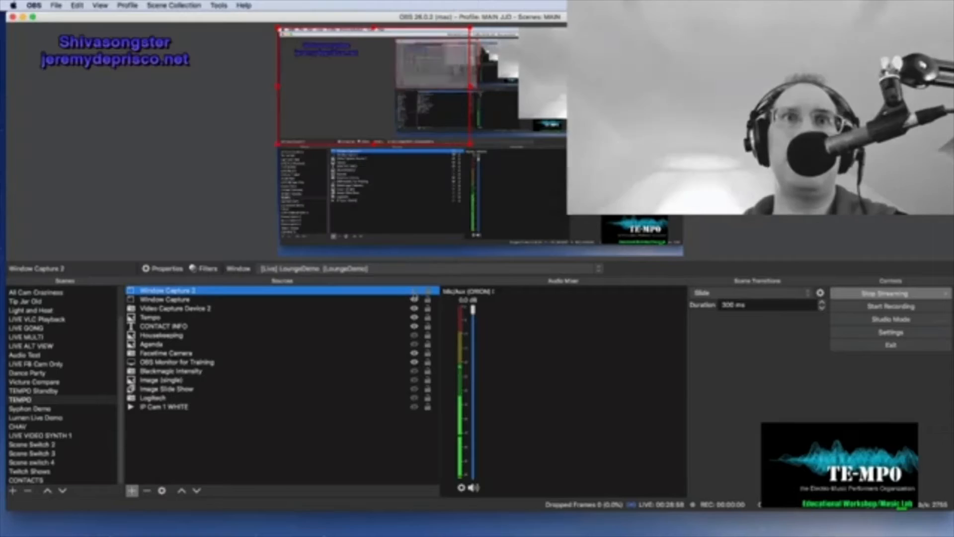
pyautogui.click(414, 293)
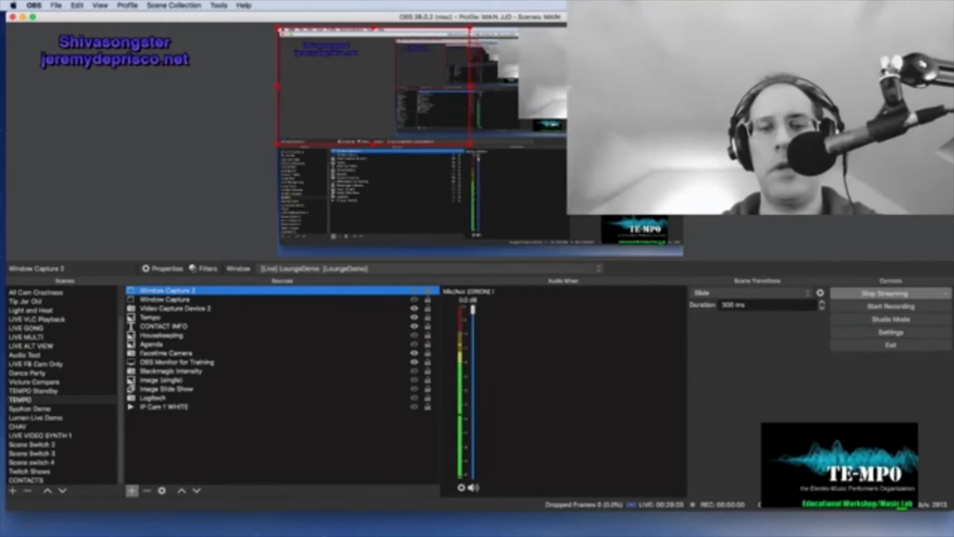
pyautogui.press('super+Tab')
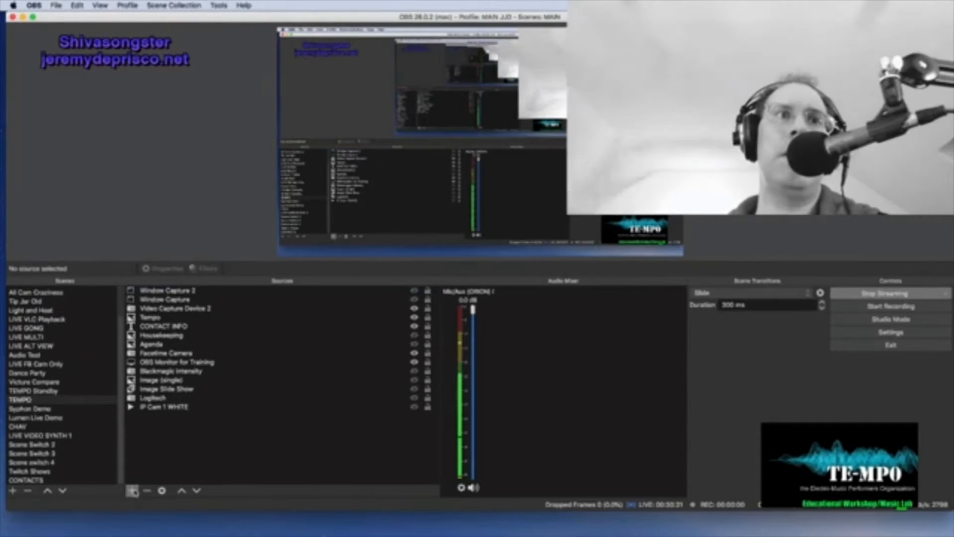
# - Review the available source types and create a new, visible Browser source in the TEMPO scene
pyautogui.click(133, 491)
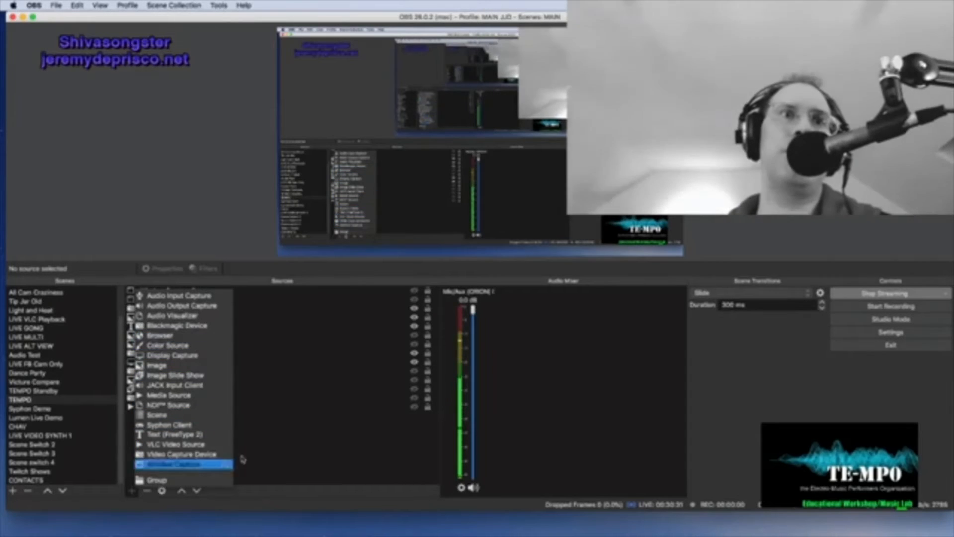
pyautogui.click(266, 453)
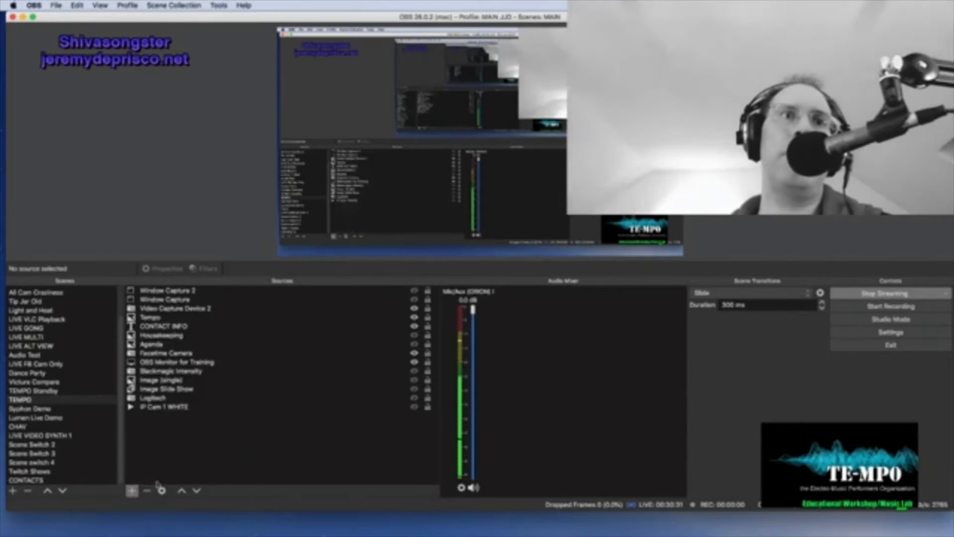
pyautogui.click(132, 491)
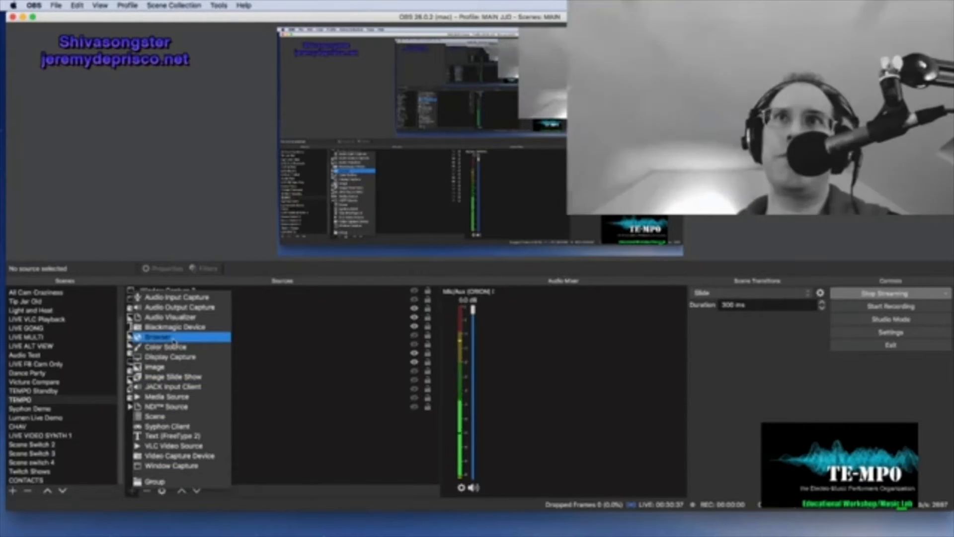
pyautogui.click(173, 340)
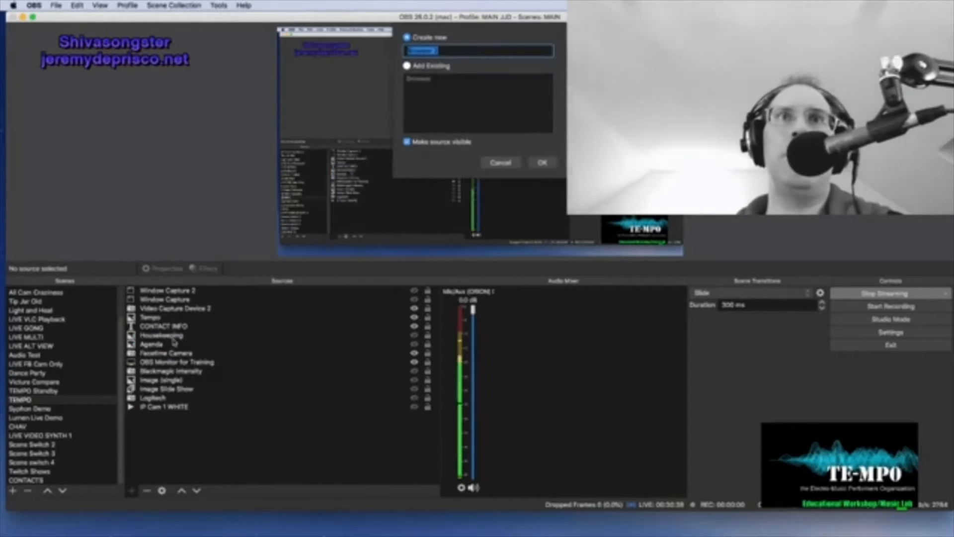
pyautogui.click(542, 163)
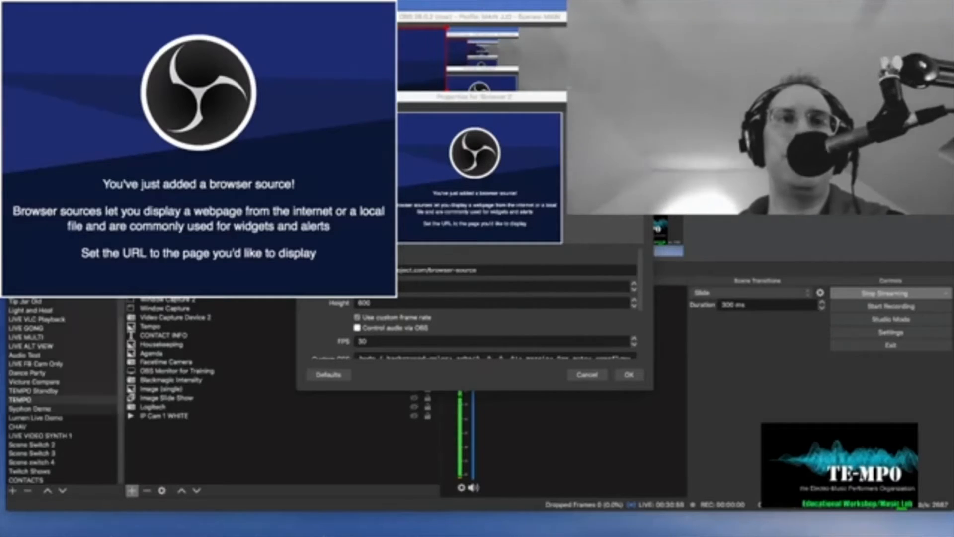
# - Reposition the generic RTSP address note and accept the new Browser source's default properties
pyautogui.moveTo(0, 139); pyautogui.dragTo(473, 128)
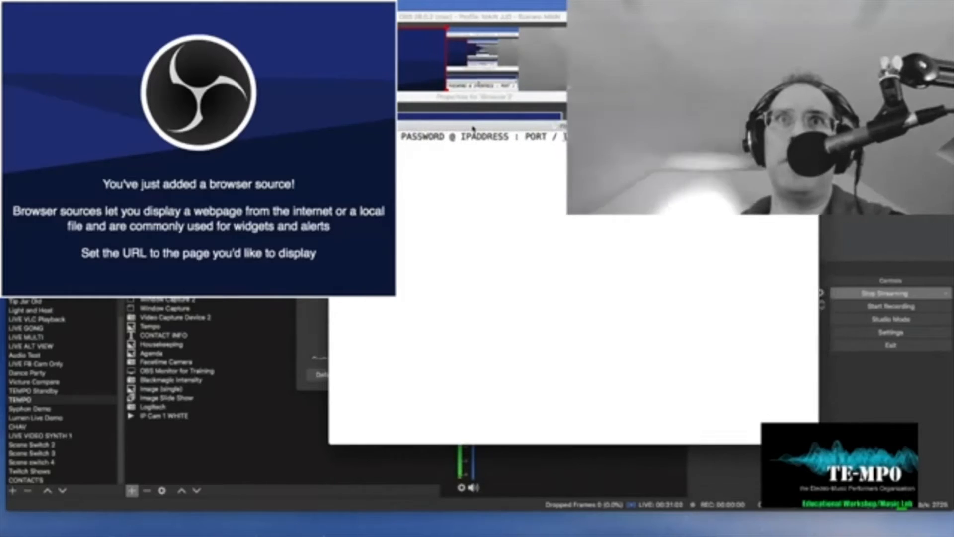
pyautogui.moveTo(411, 127); pyautogui.dragTo(422, 146)
pyautogui.click(403, 120)
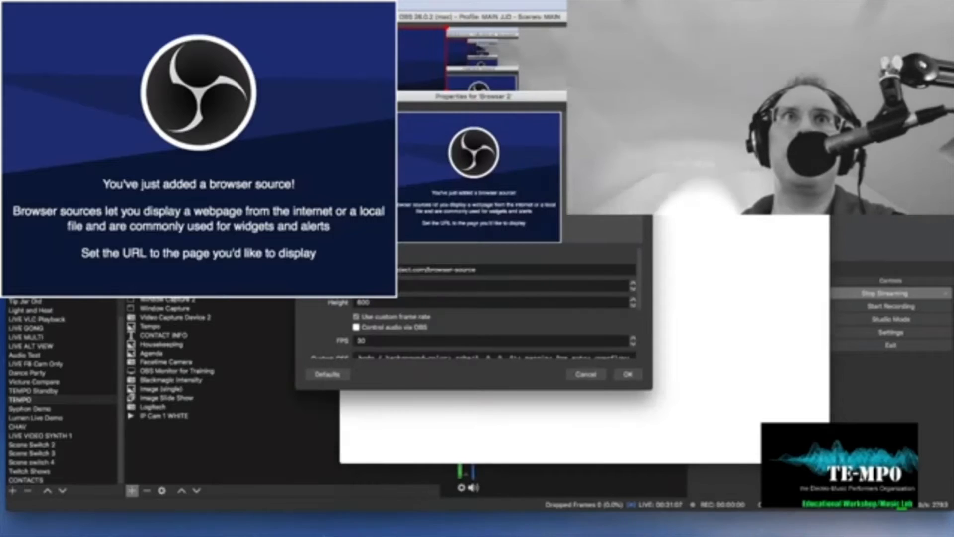
pyautogui.press('Return')
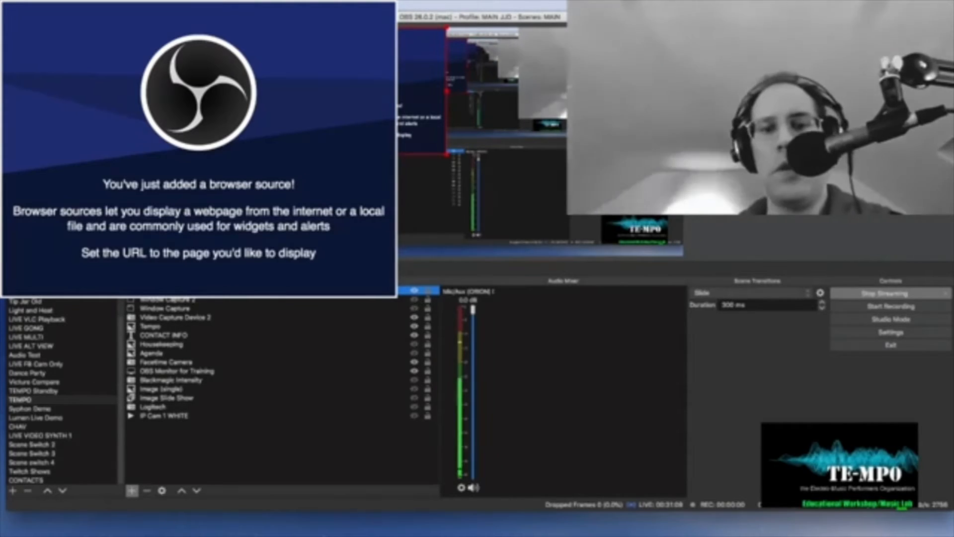
# - Examine the login, IP address, port and live1.sdp parts of the address in the rtsp generic note, and minimize the note
pyautogui.press('super+Tab')
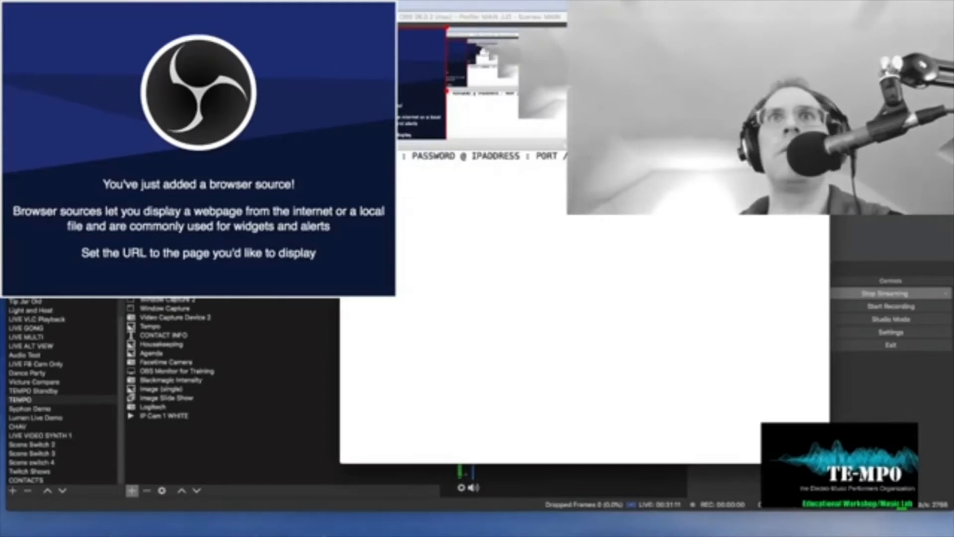
pyautogui.moveTo(426, 147); pyautogui.dragTo(371, 329)
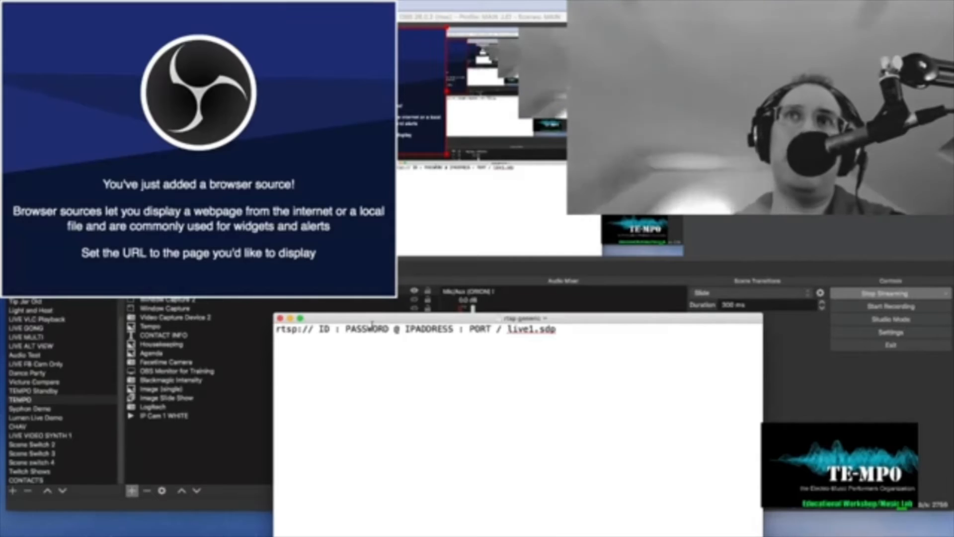
pyautogui.moveTo(388, 329); pyautogui.dragTo(321, 329)
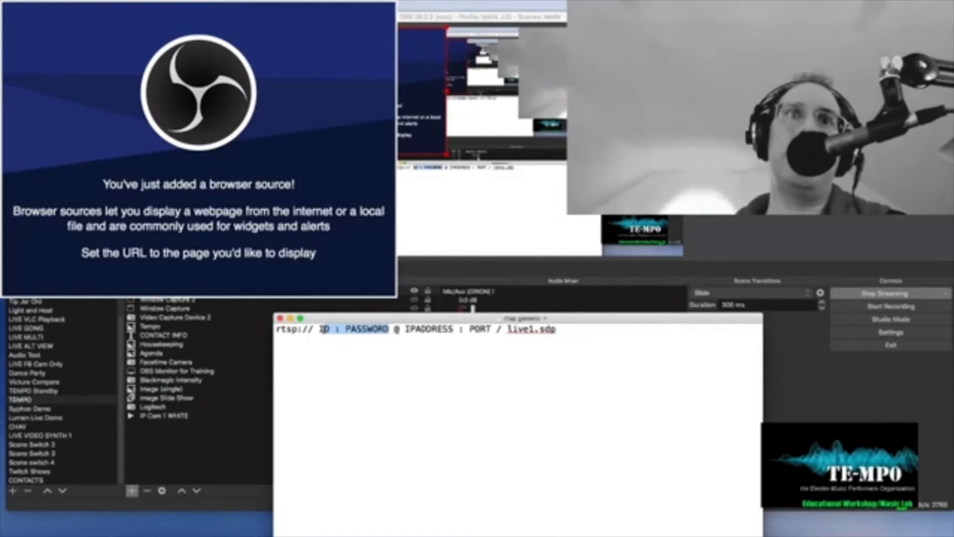
pyautogui.click(399, 330)
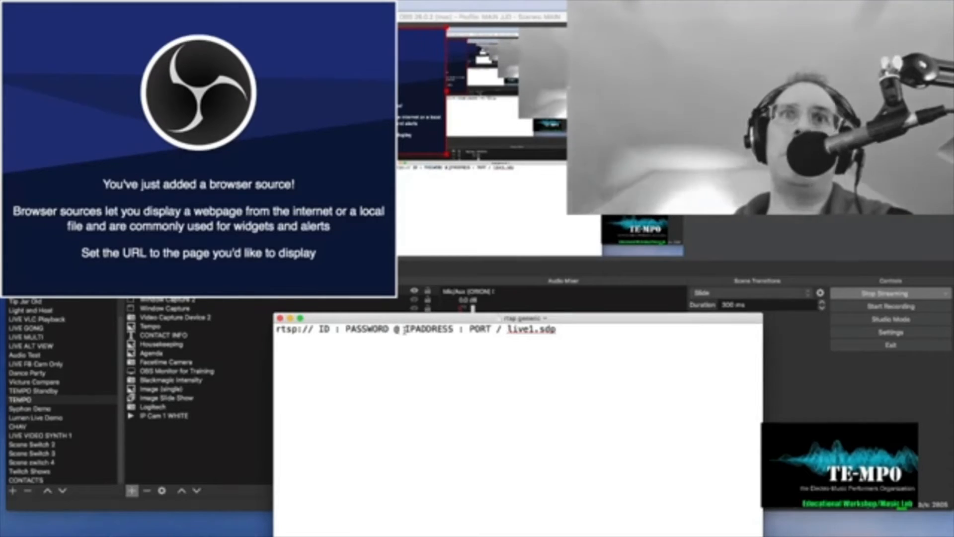
pyautogui.doubleClick(429, 329)
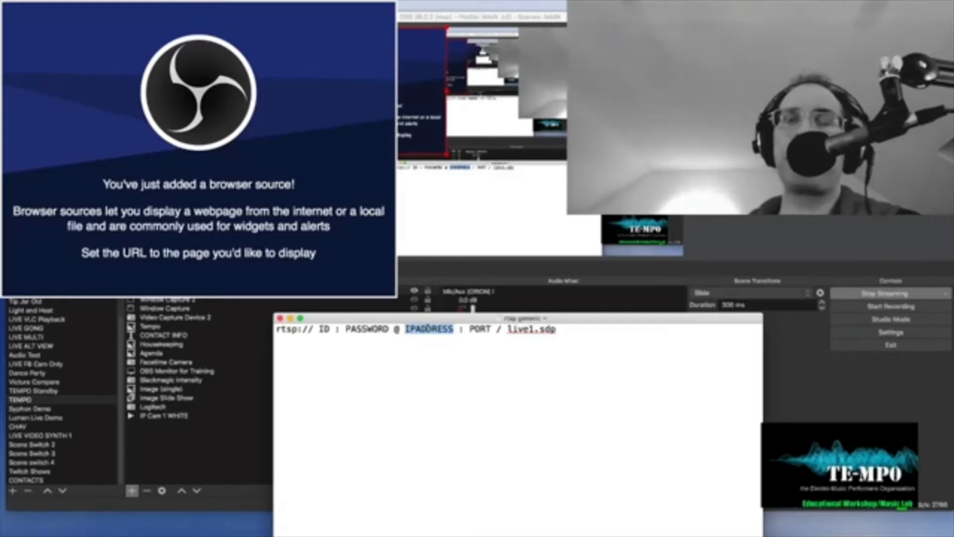
pyautogui.doubleClick(480, 329)
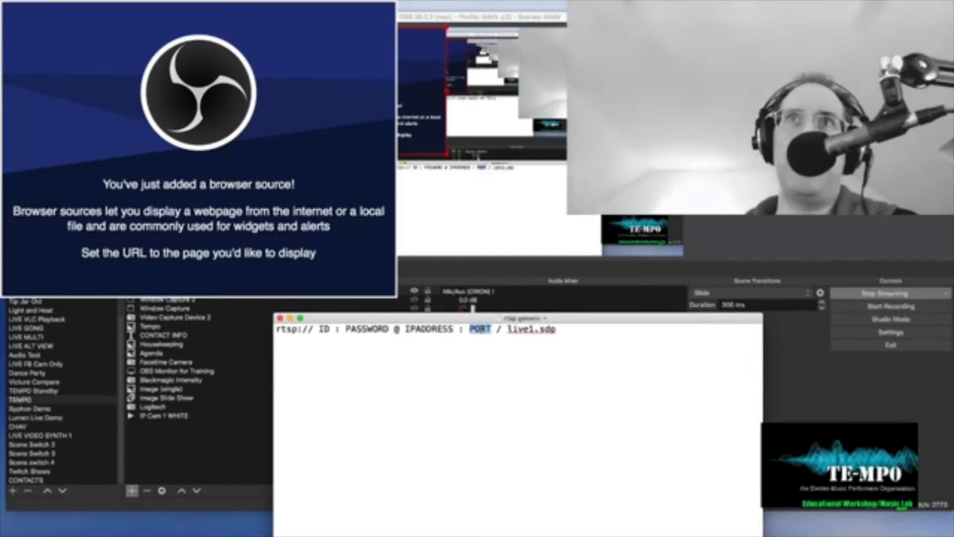
pyautogui.click(507, 330)
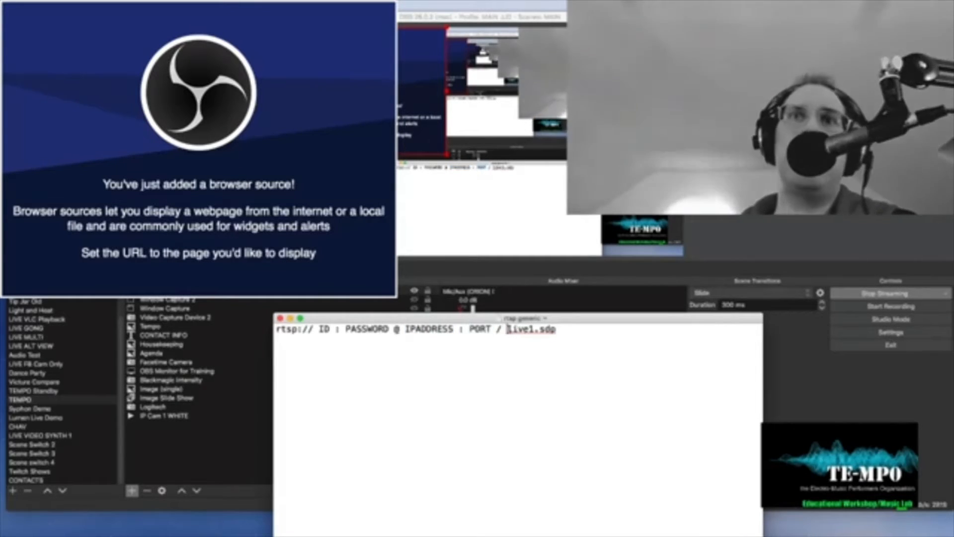
pyautogui.moveTo(507, 329); pyautogui.dragTo(556, 329)
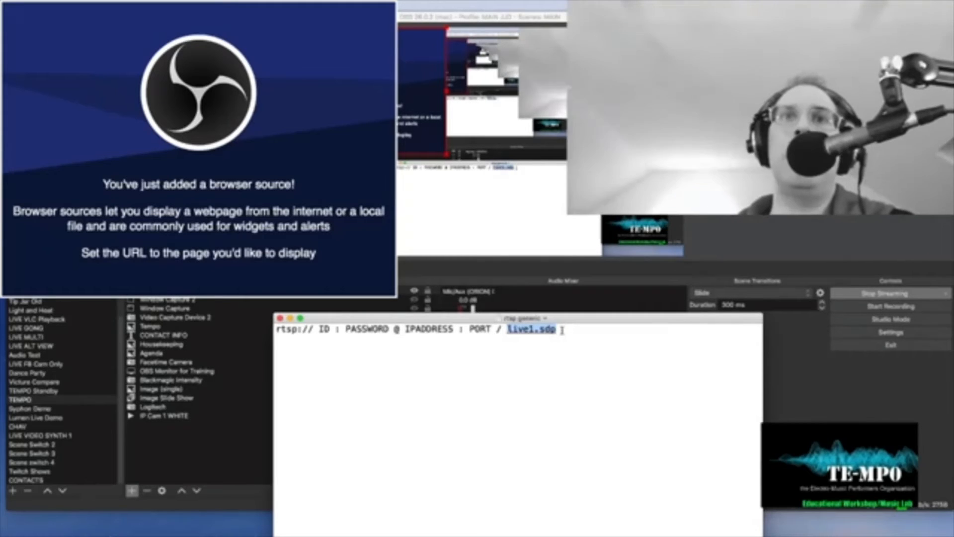
pyautogui.click(291, 319)
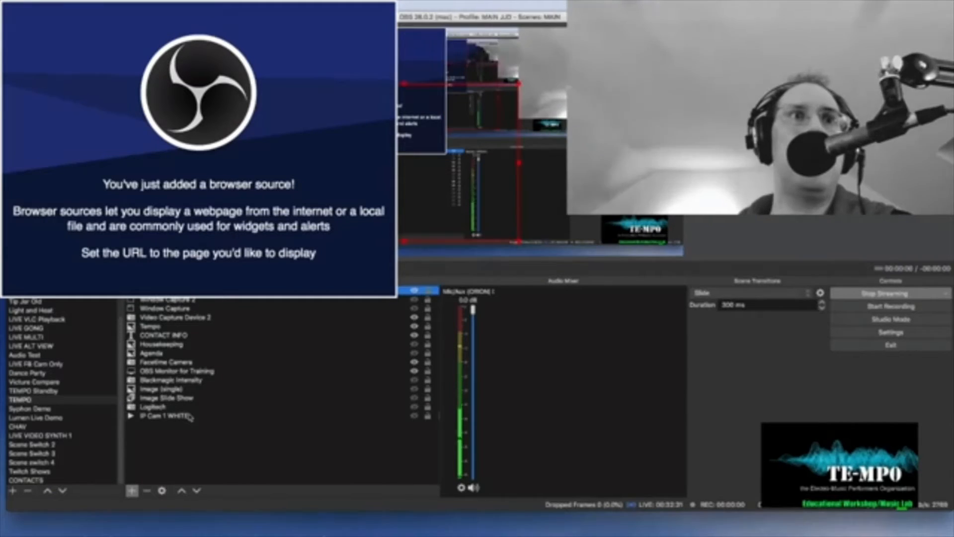
# - Inspect the IP Cam 1 WHITE and OBS Monitor for Training sources by selecting each of them in the TEMPO scene
pyautogui.click(187, 417)
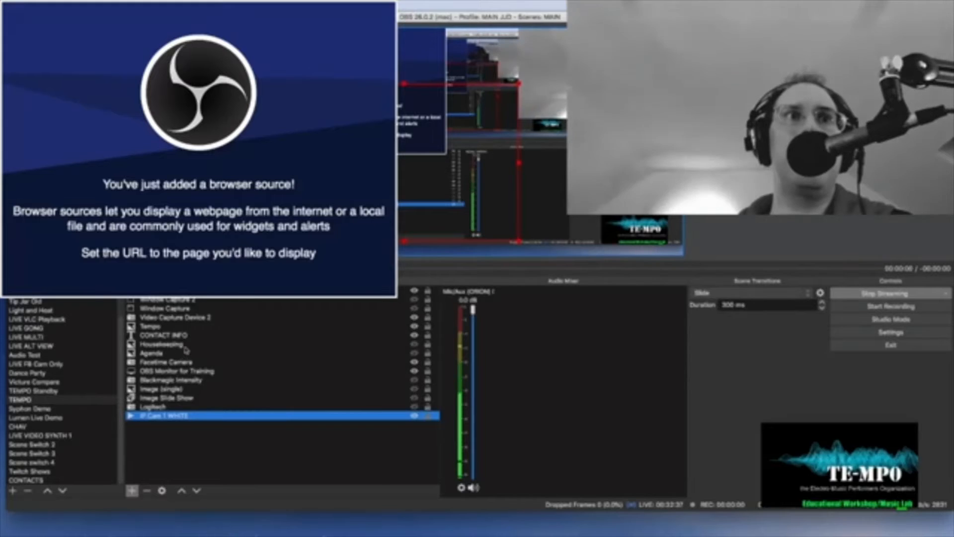
pyautogui.click(181, 372)
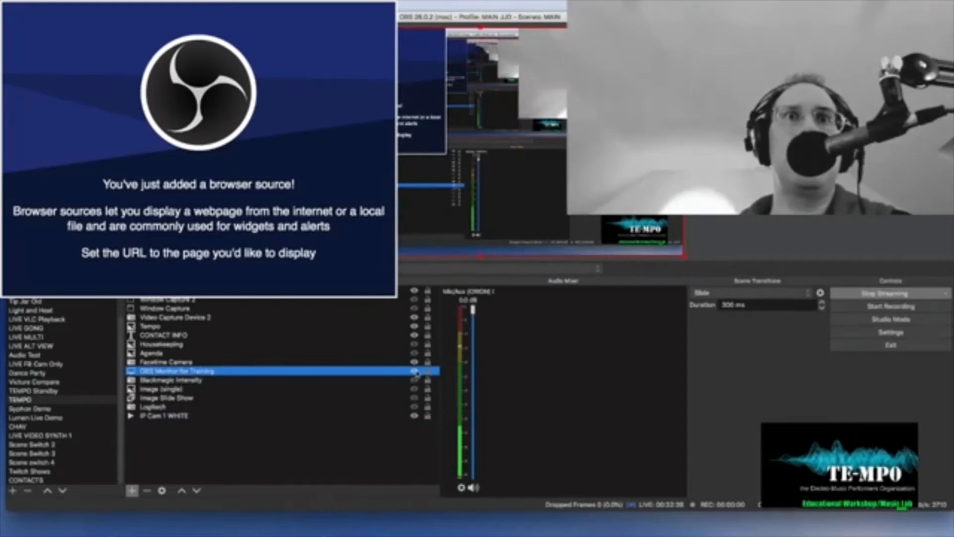
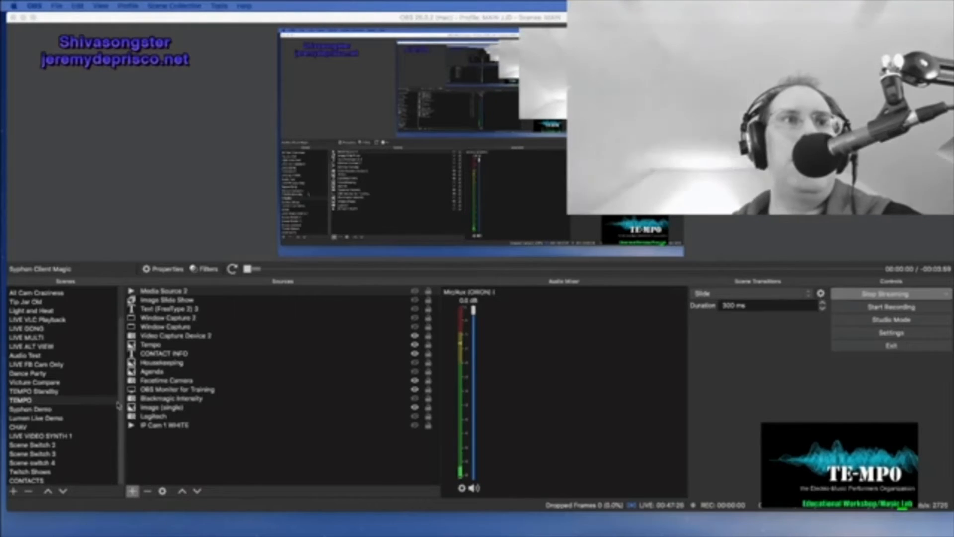
# - Switch to the Lumen Live Demo scene and show the knob controls of Lumen's Delta patch
pyautogui.click(59, 423)
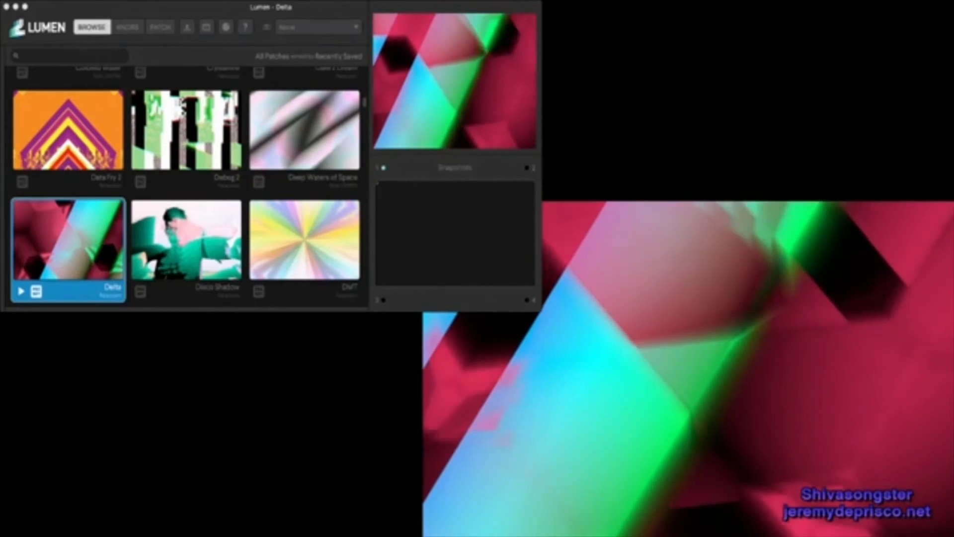
pyautogui.click(127, 27)
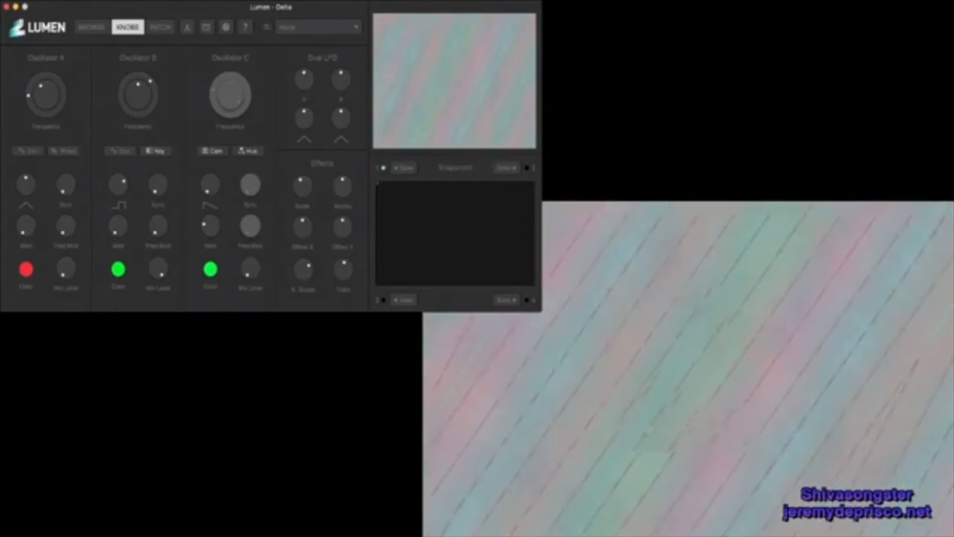
# - Browse Lumen's patch library, load the Boy Games patch and display its patch cable view
pyautogui.click(92, 27)
pyautogui.scroll(-3, 186, 189)
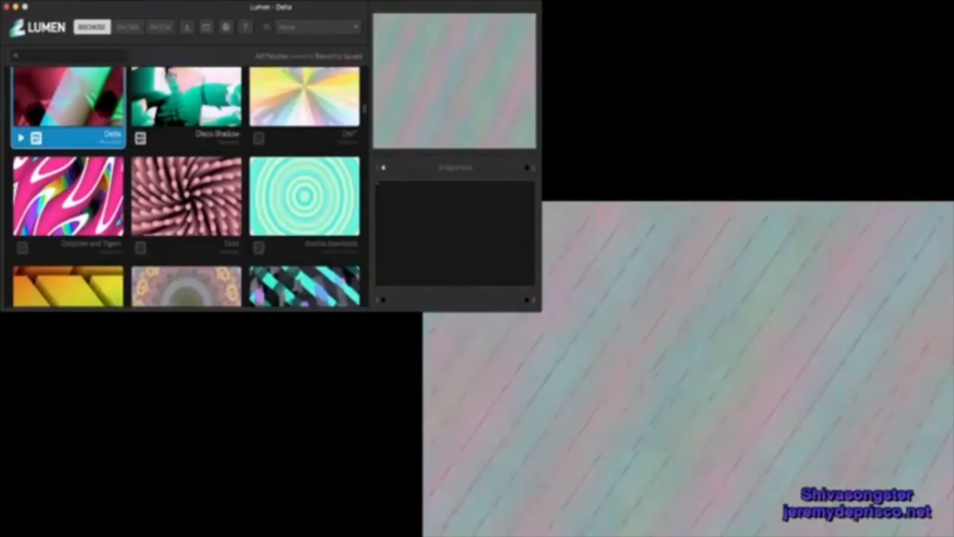
pyautogui.scroll(-5, 186, 189)
pyautogui.scroll(3, 186, 189)
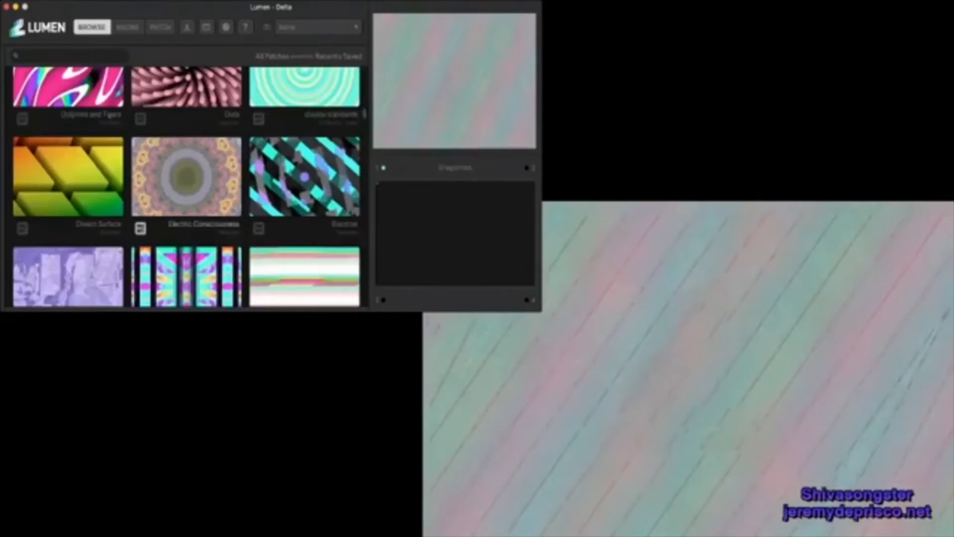
pyautogui.scroll(2, 186, 189)
pyautogui.scroll(-5, 186, 189)
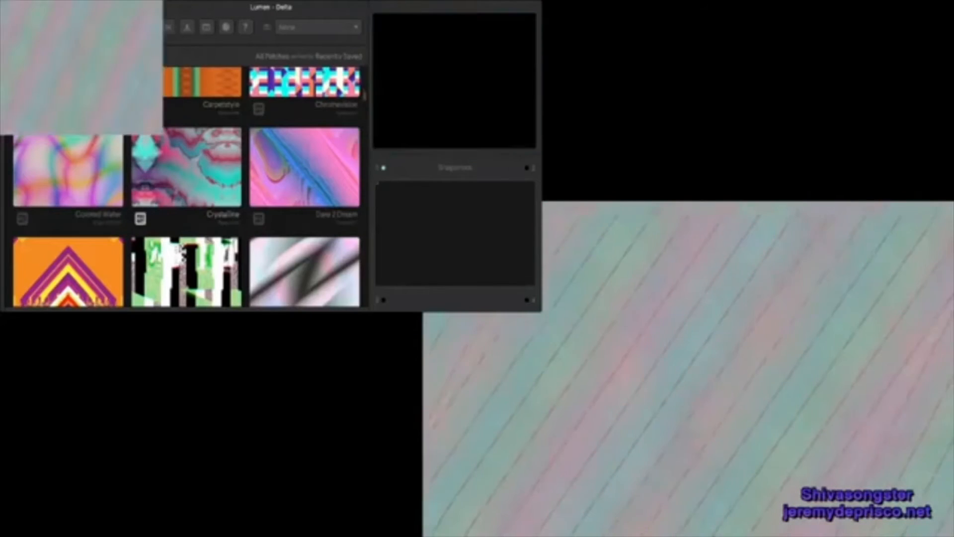
pyautogui.scroll(4, 186, 188)
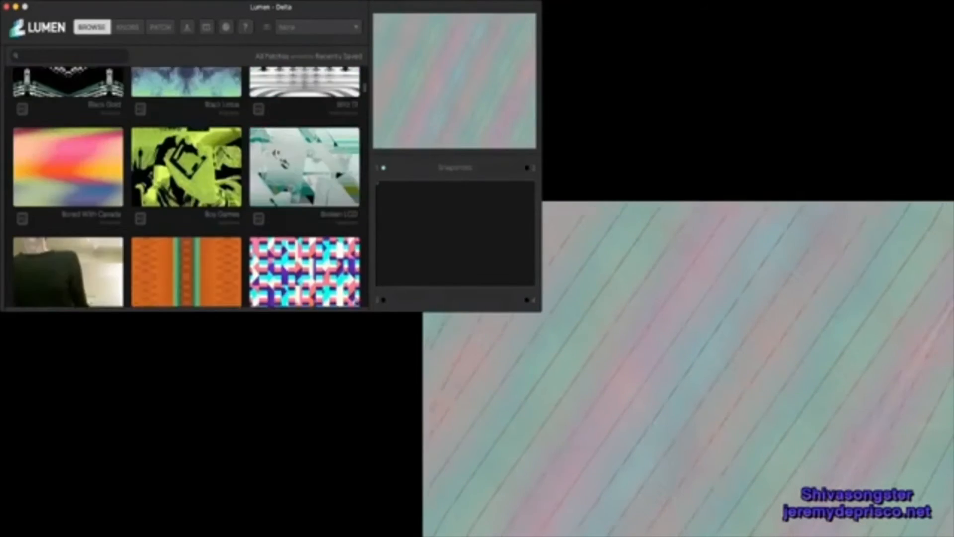
pyautogui.scroll(1, 186, 189)
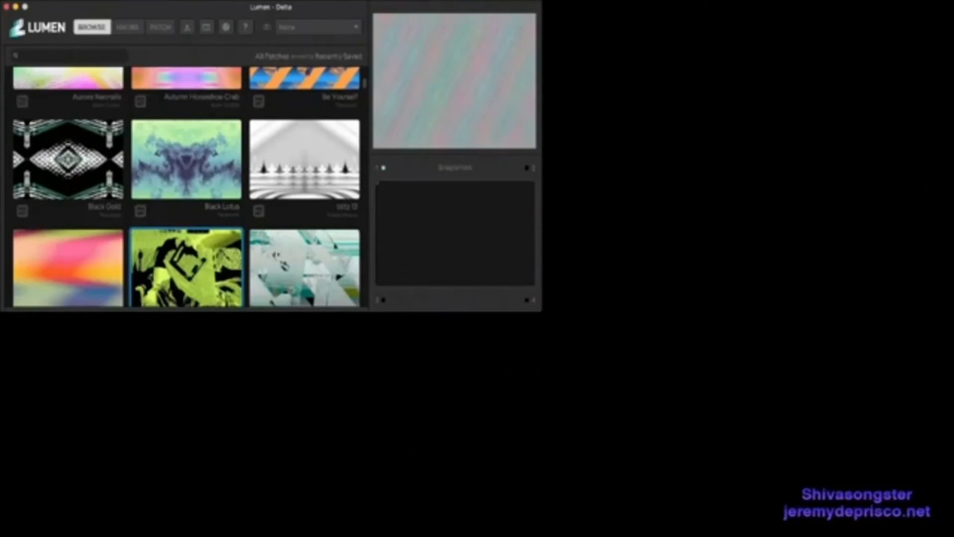
pyautogui.click(187, 268)
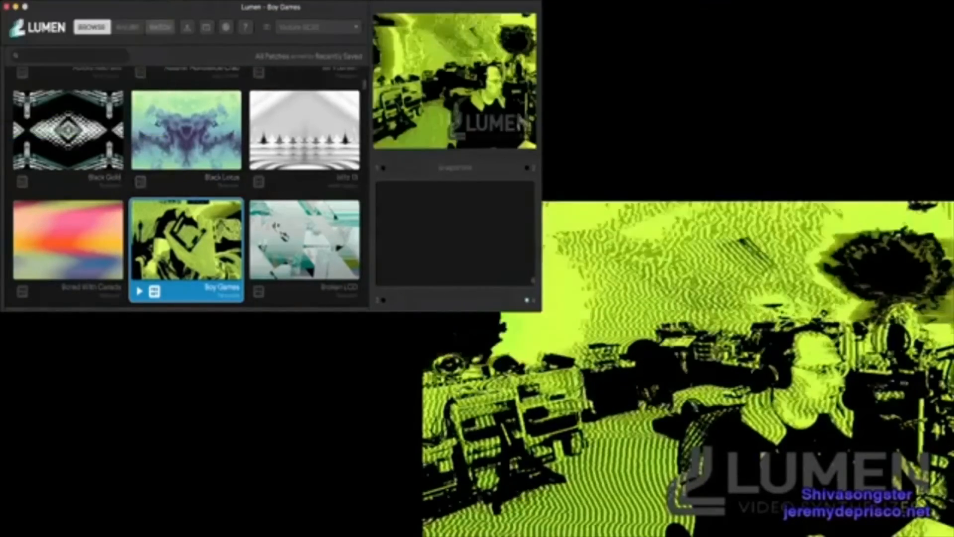
pyautogui.click(160, 26)
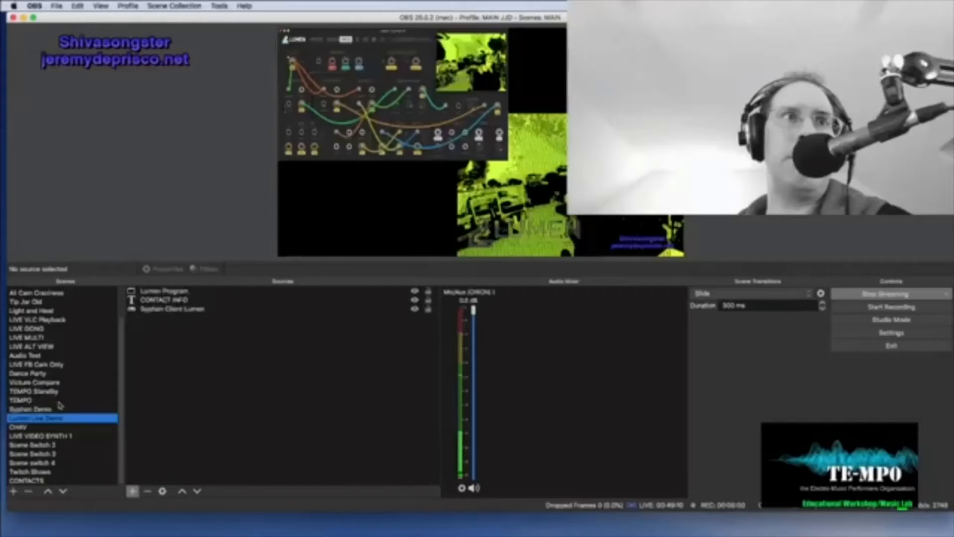
# - Return to the TEMPO scene in OBS and review the source types that can be added
pyautogui.click(62, 401)
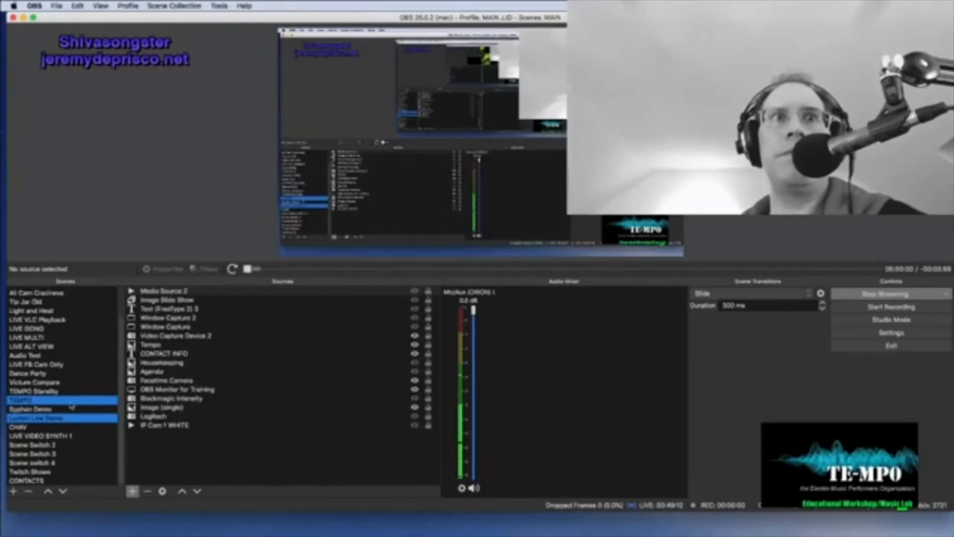
pyautogui.click(132, 493)
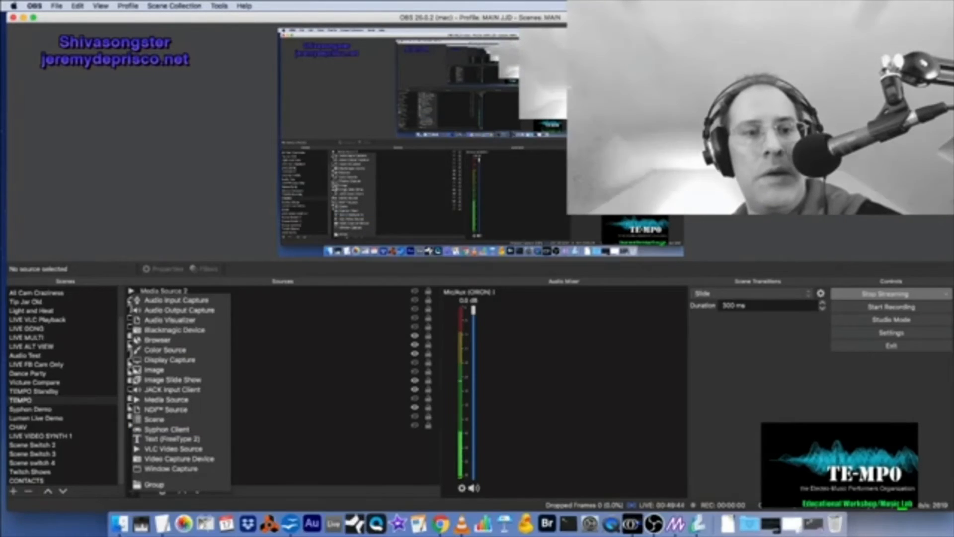
pyautogui.click(1, 449)
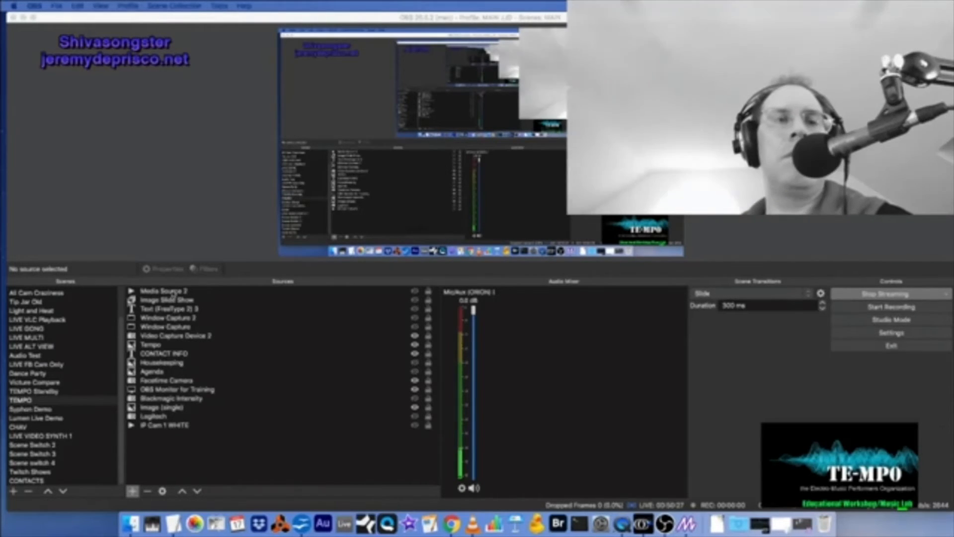
pyautogui.click(225, 488)
pyautogui.click(133, 491)
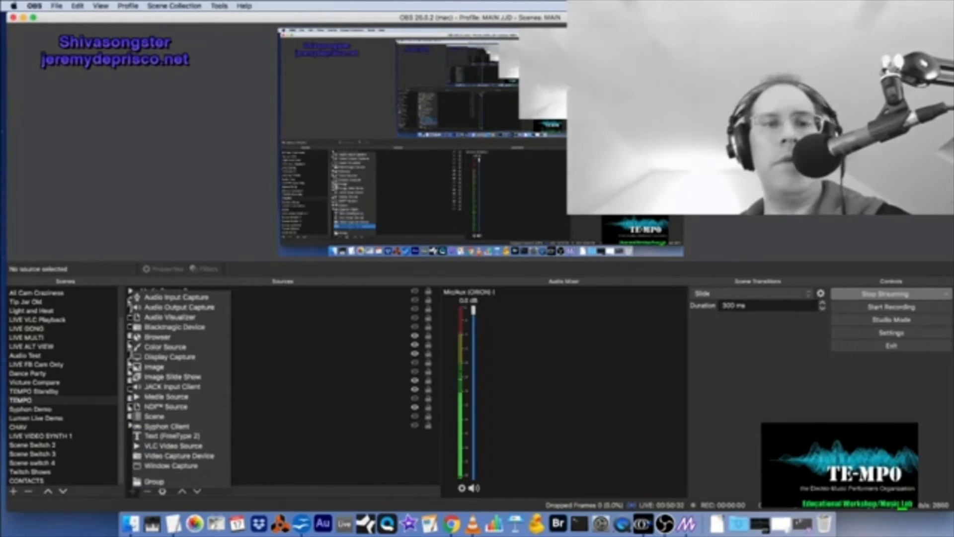
pyautogui.click(168, 466)
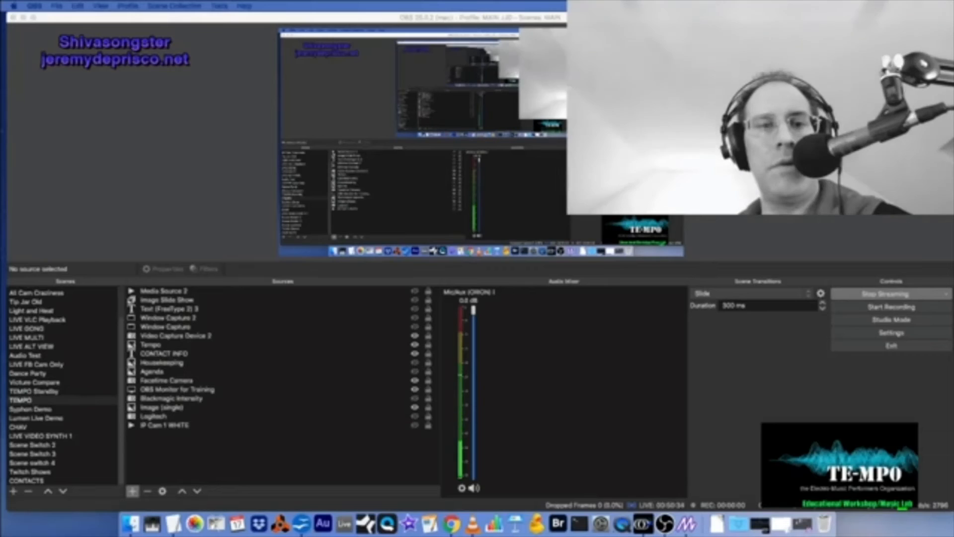
# - Add a new visible media source to the TEMPO scene
pyautogui.click(133, 491)
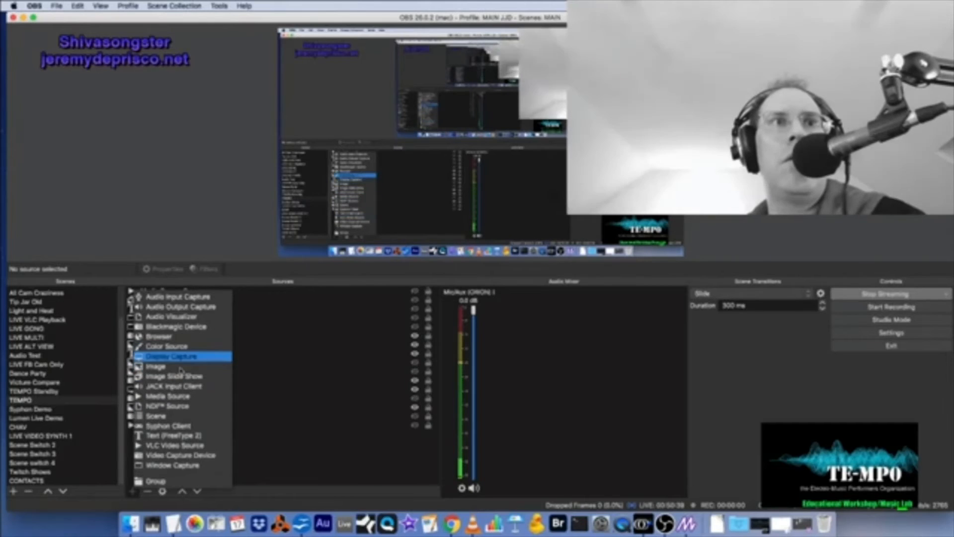
pyautogui.click(172, 396)
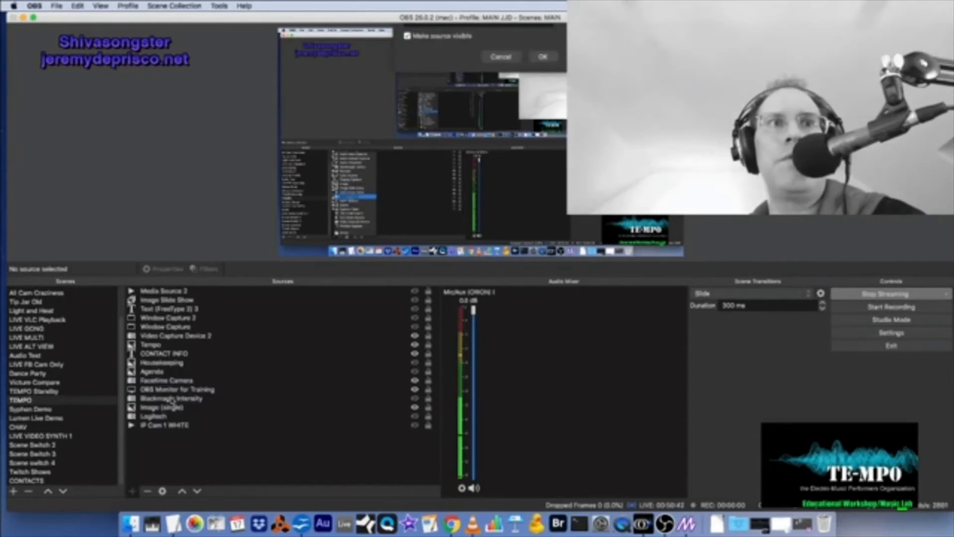
pyautogui.press('Return')
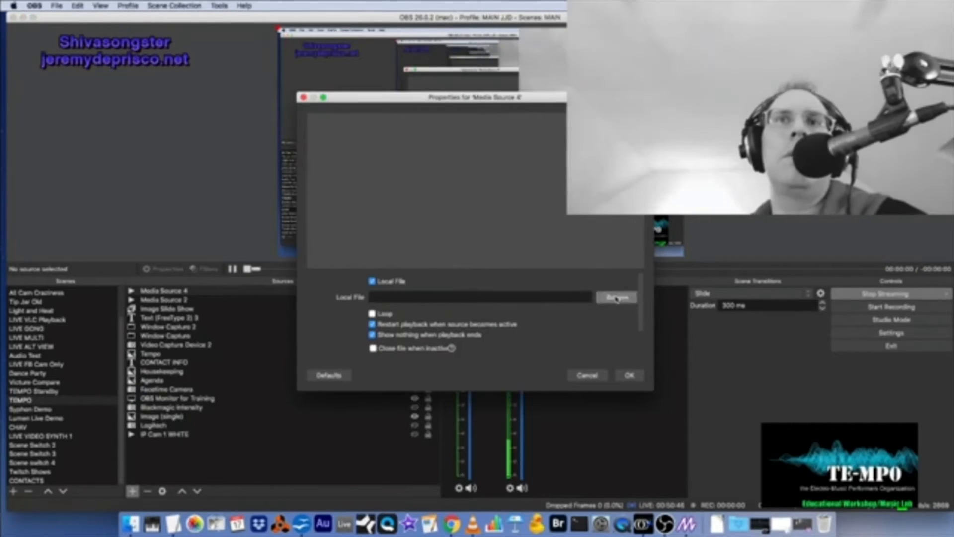
# - Load VCV_LogitechCamTest.mov from the Desktop's Workshop/MotionFX Examples folder as the new media source's local file
pyautogui.click(617, 297)
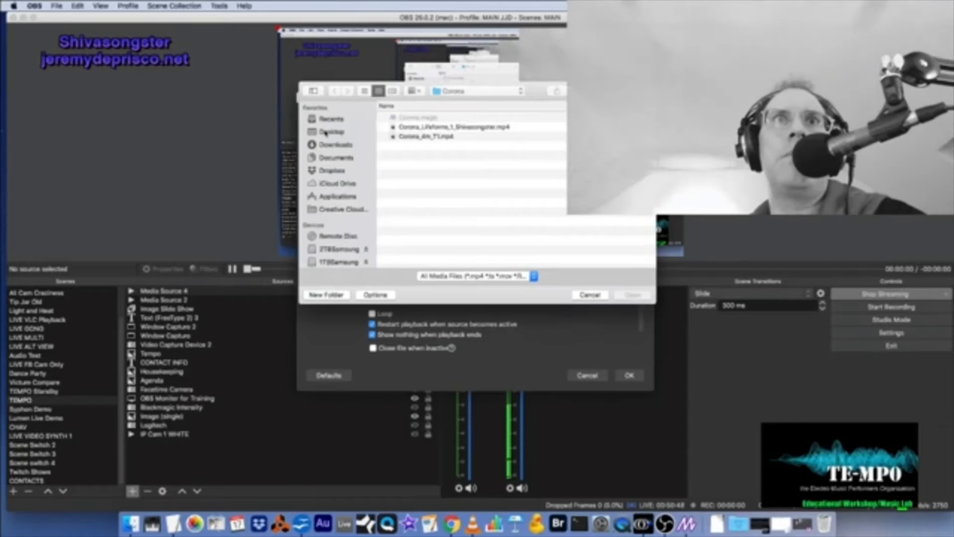
pyautogui.click(338, 132)
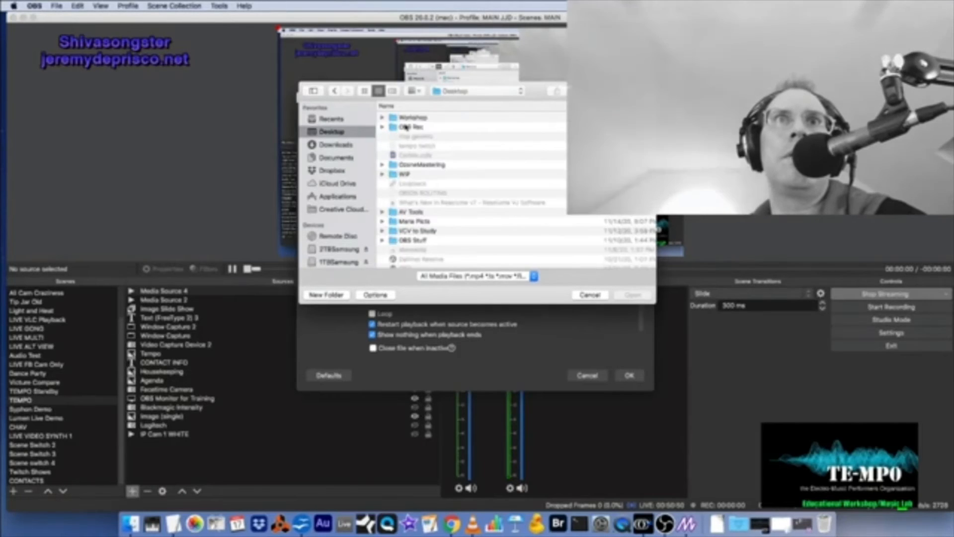
pyautogui.click(410, 118)
pyautogui.doubleClick(413, 120)
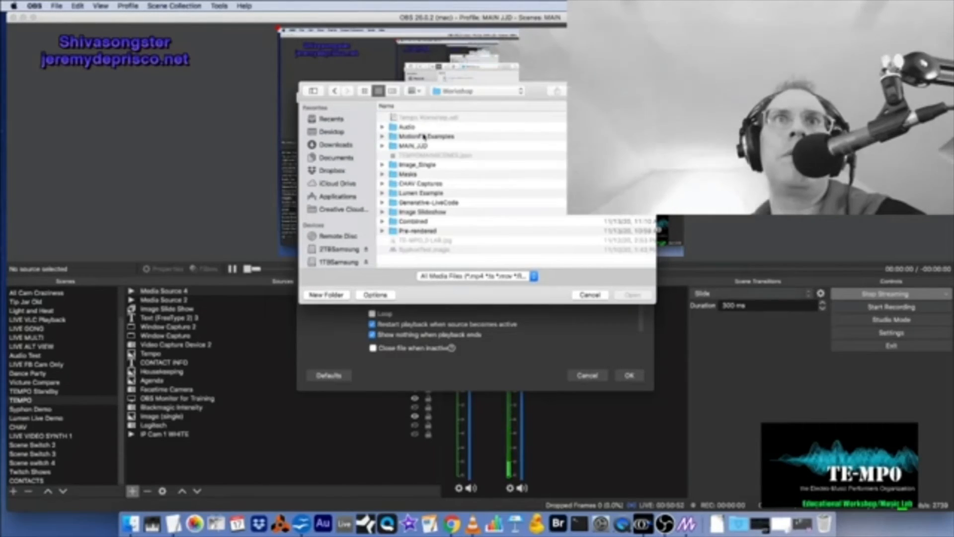
pyautogui.click(424, 136)
pyautogui.doubleClick(424, 136)
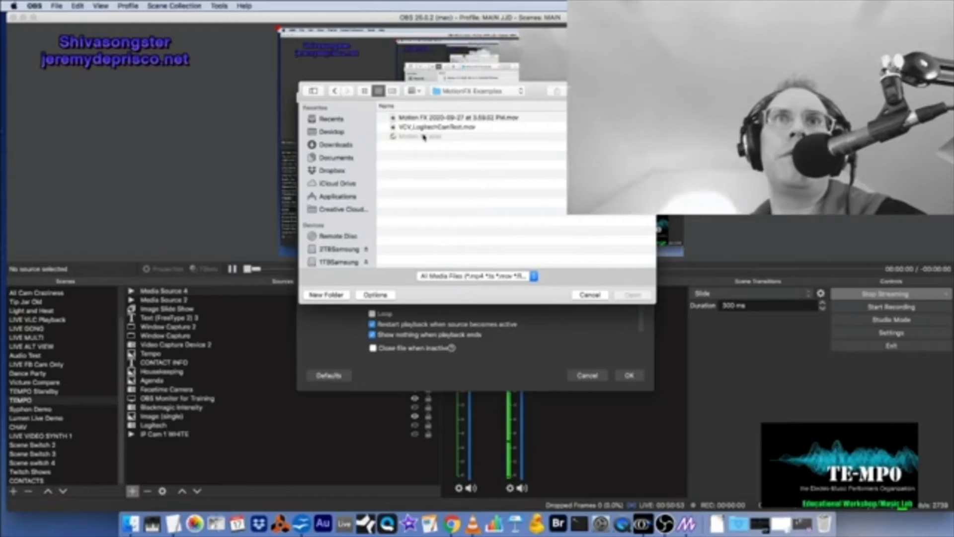
pyautogui.click(454, 128)
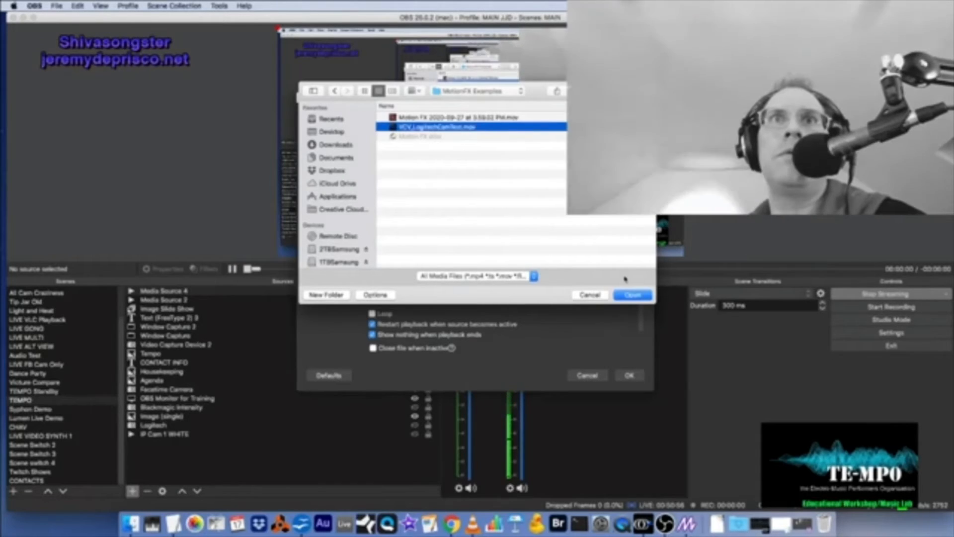
pyautogui.click(634, 295)
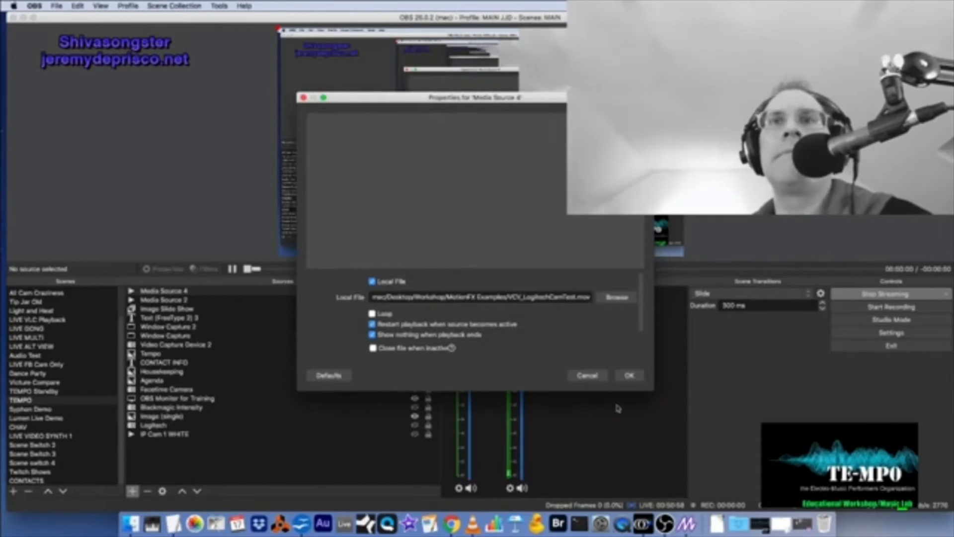
pyautogui.click(629, 376)
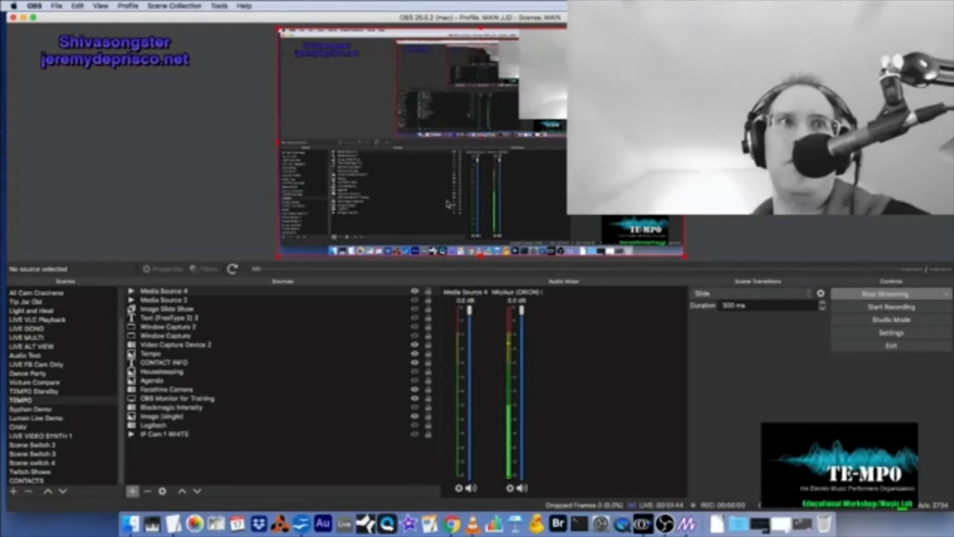
# - Hide the new media source in the TEMPO scene and switch to the LIVE VIDEO SYNTH 1 scene
pyautogui.click(418, 293)
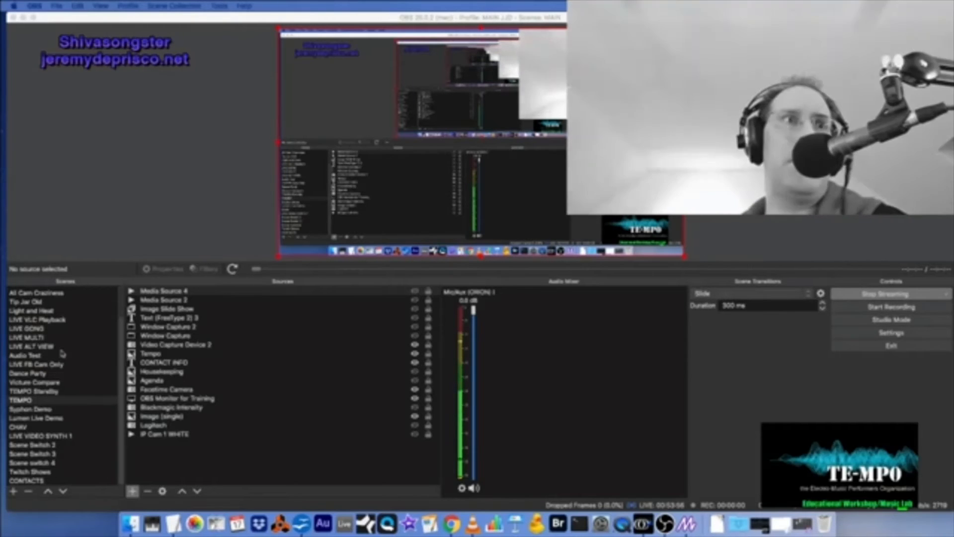
pyautogui.click(63, 435)
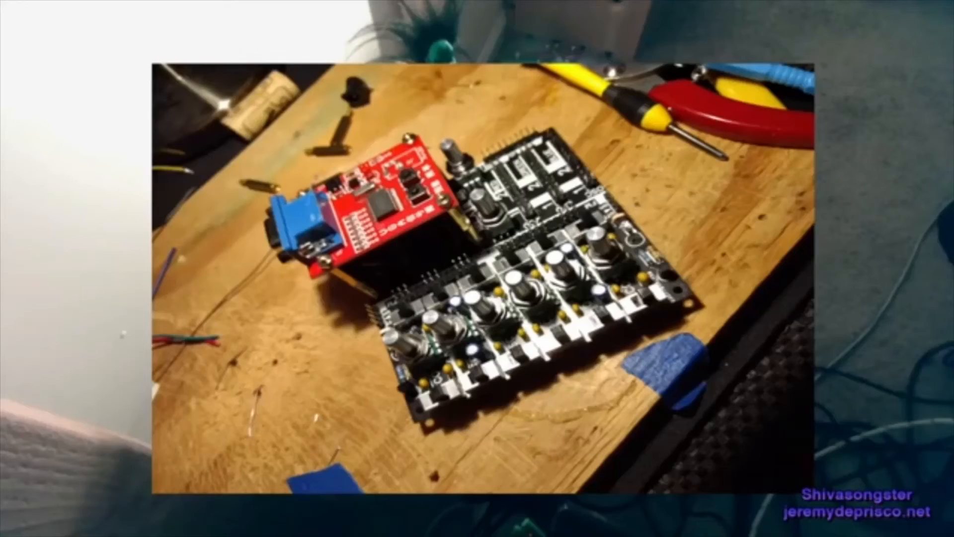
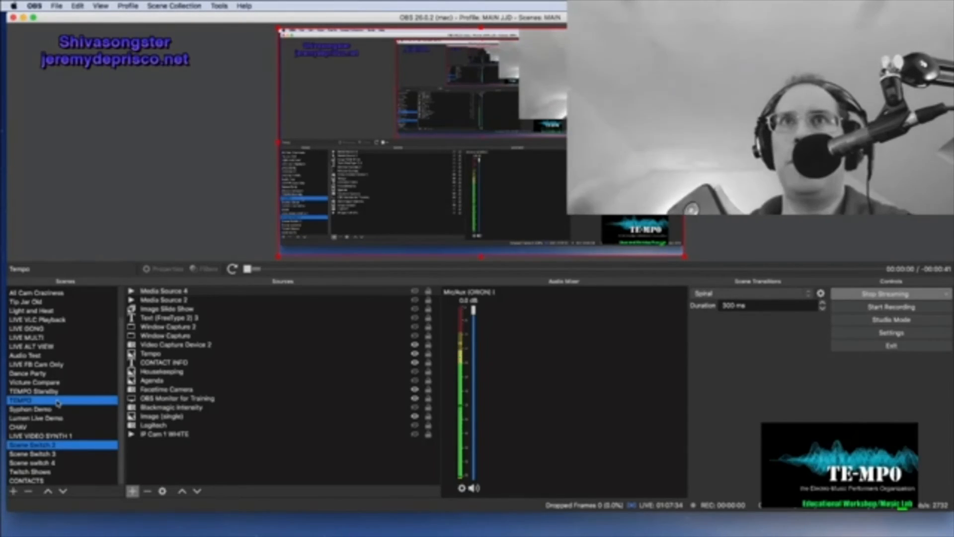
# - Add a Blackmagic Device source to the TEMPO scene
pyautogui.click(191, 408)
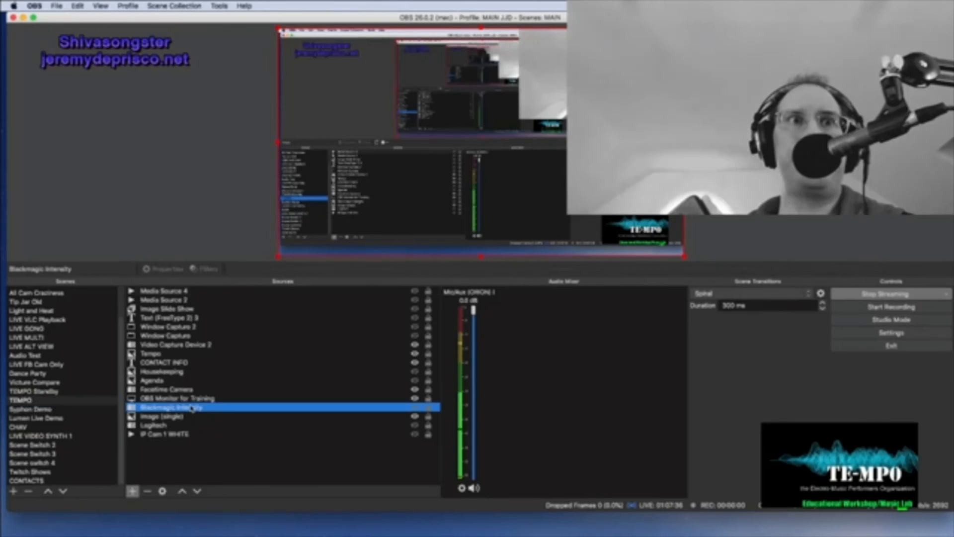
pyautogui.click(132, 491)
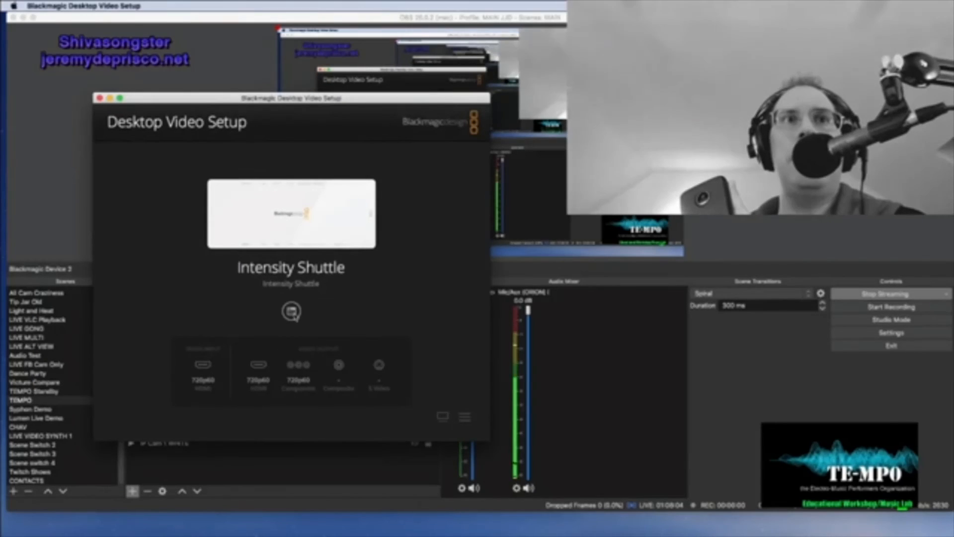
# - Examine the Intensity Shuttle's video input connections in Blackmagic Desktop Video Setup, including S-Video and Component, and leave without saving
pyautogui.click(292, 311)
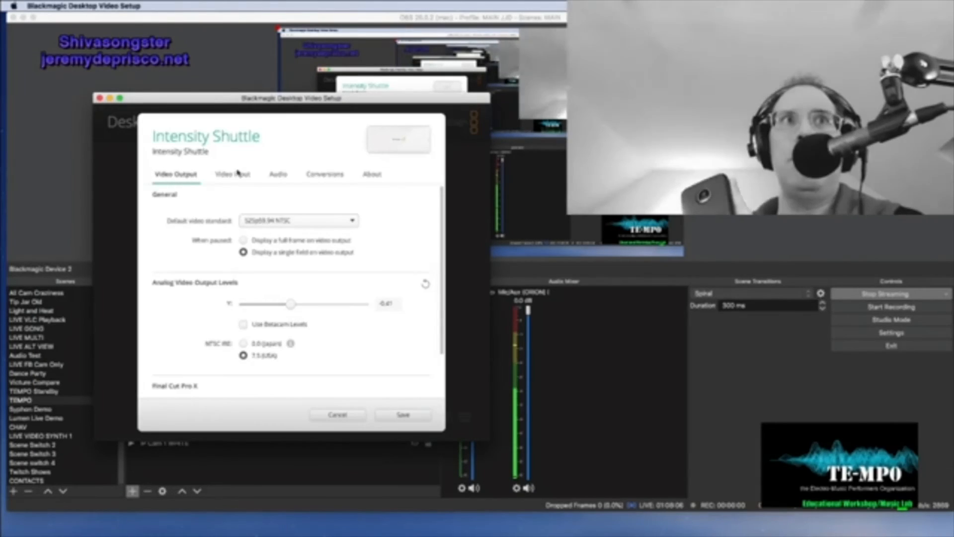
pyautogui.click(237, 174)
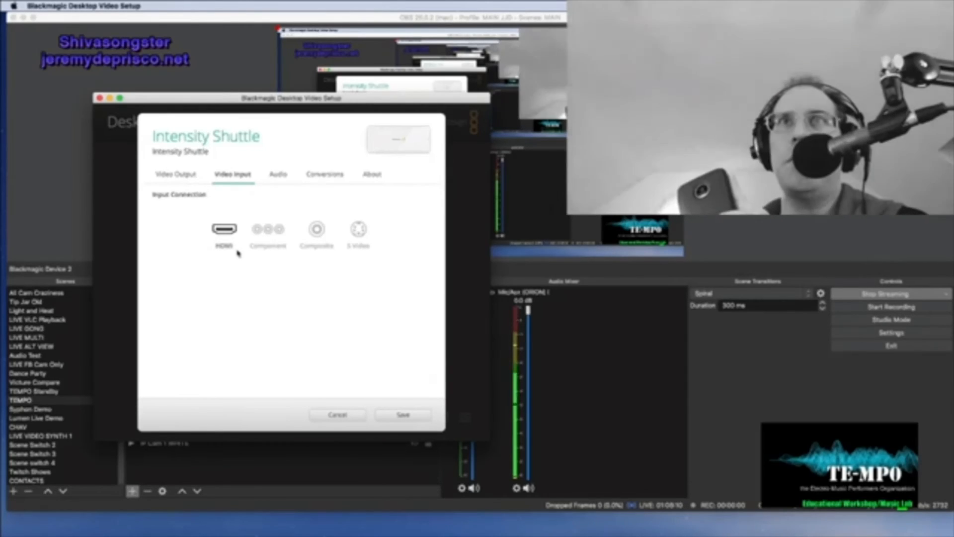
pyautogui.click(358, 229)
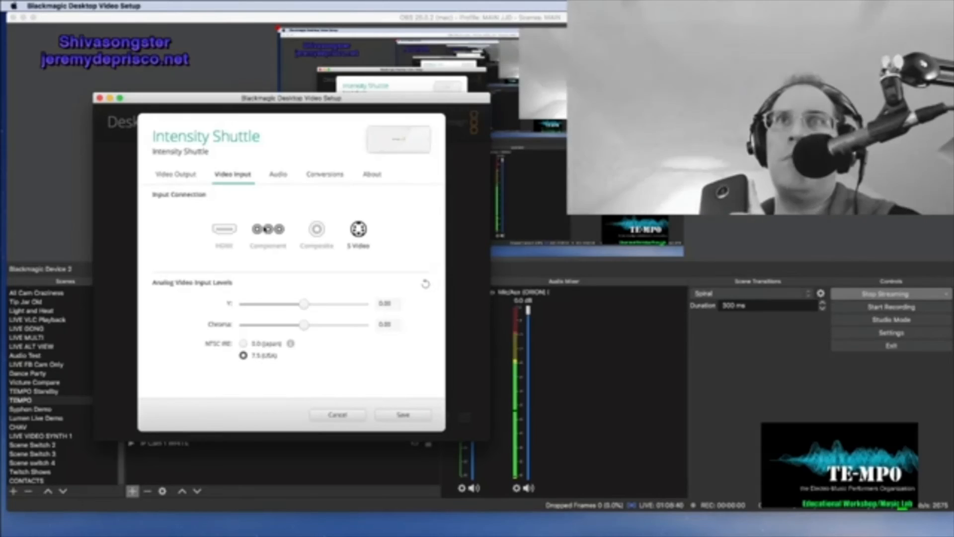
pyautogui.click(269, 229)
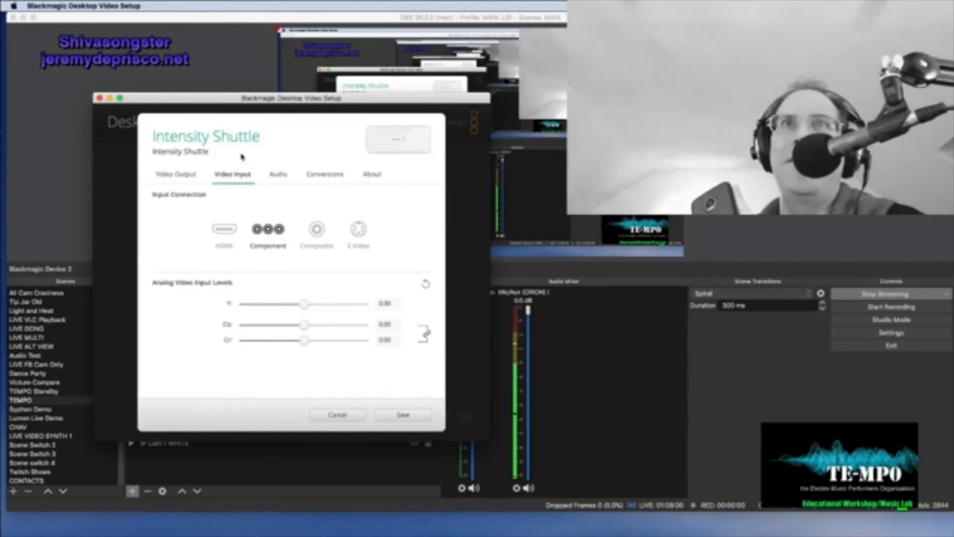
pyautogui.click(338, 415)
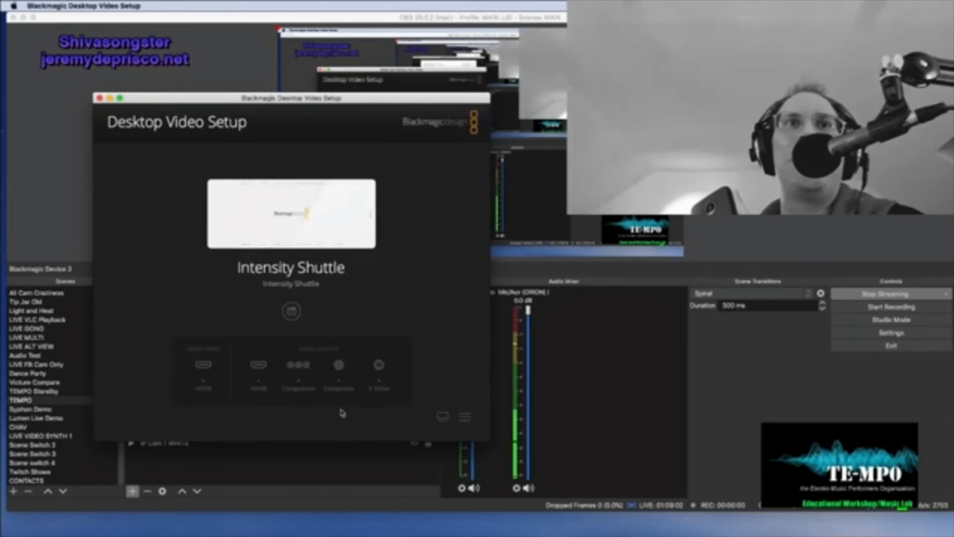
pyautogui.doubleClick(378, 99)
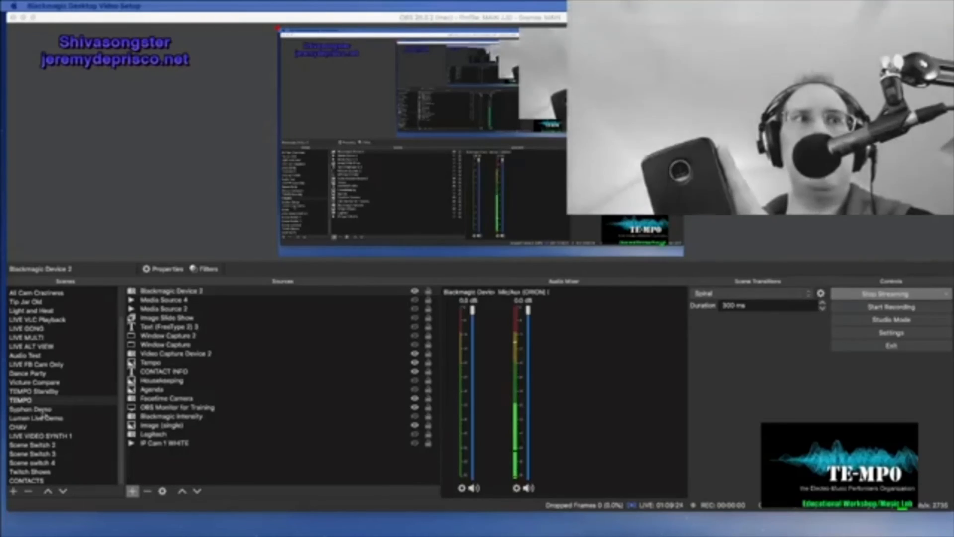
# - Show the Scene Switch 2 scene, then return to TEMPO and move the Facetime Camera image fully onto the canvas
pyautogui.click(45, 445)
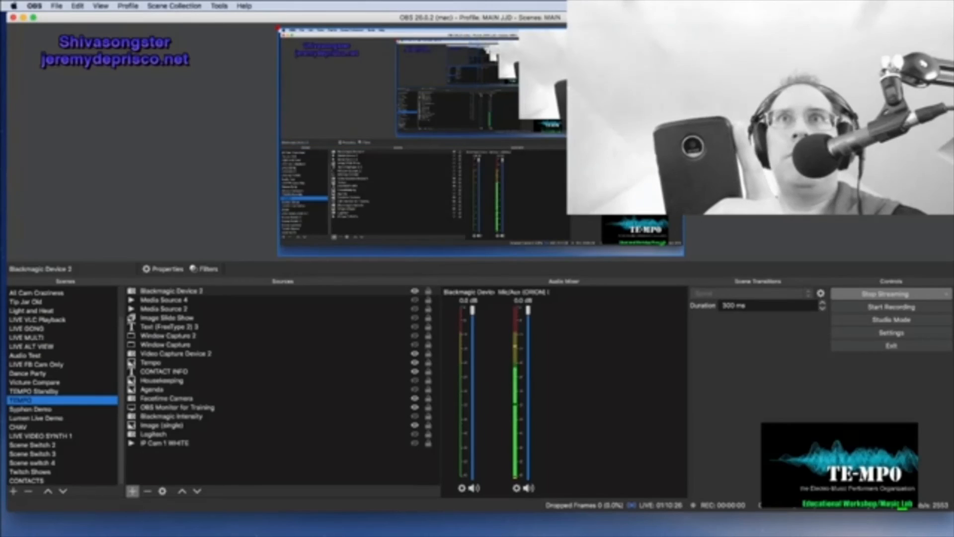
pyautogui.click(164, 300)
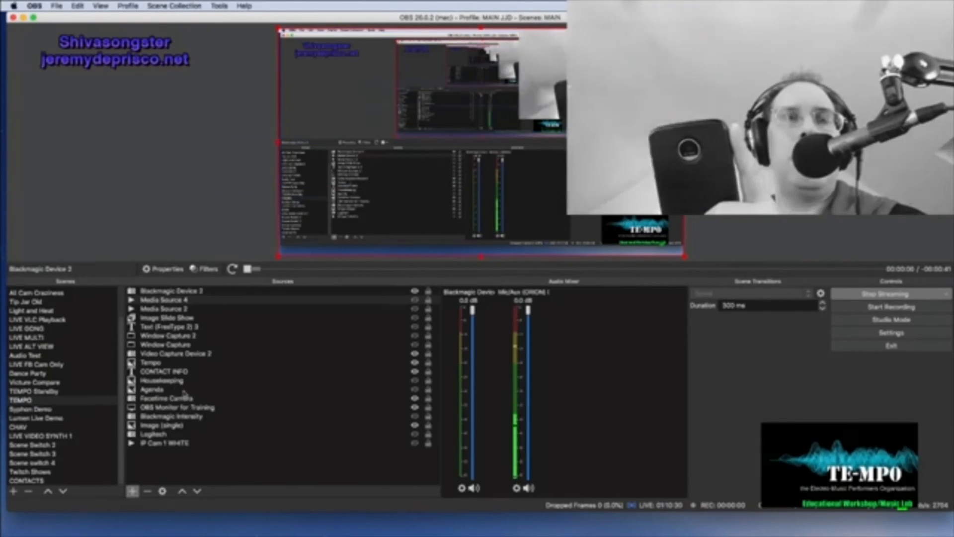
pyautogui.click(184, 398)
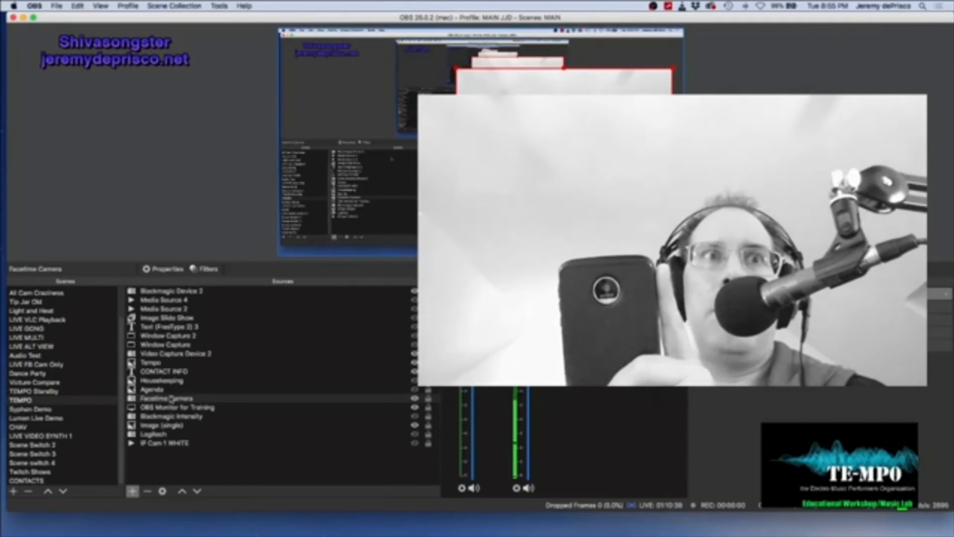
# - Set the opacity to 47 in the Facetime Camera's Color Correction filter
pyautogui.click(206, 269)
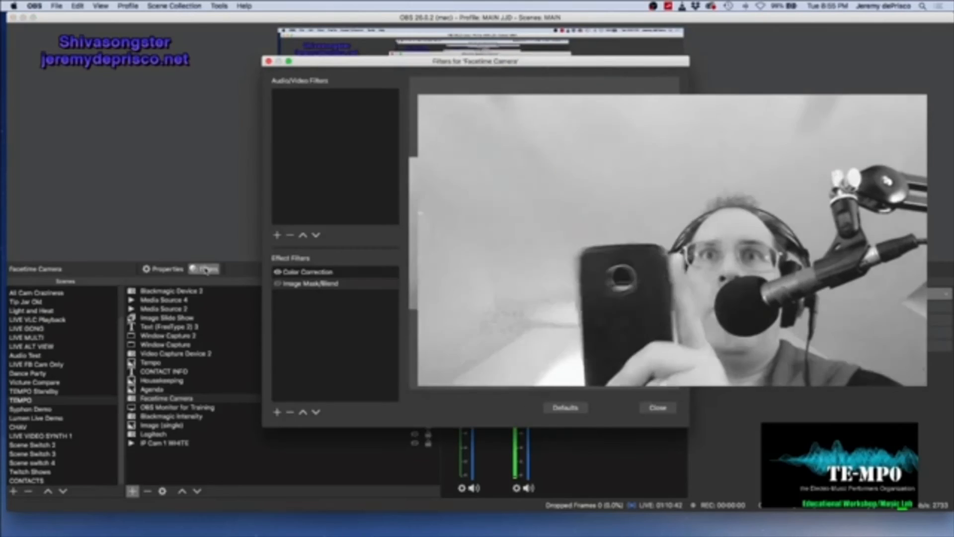
pyautogui.click(283, 284)
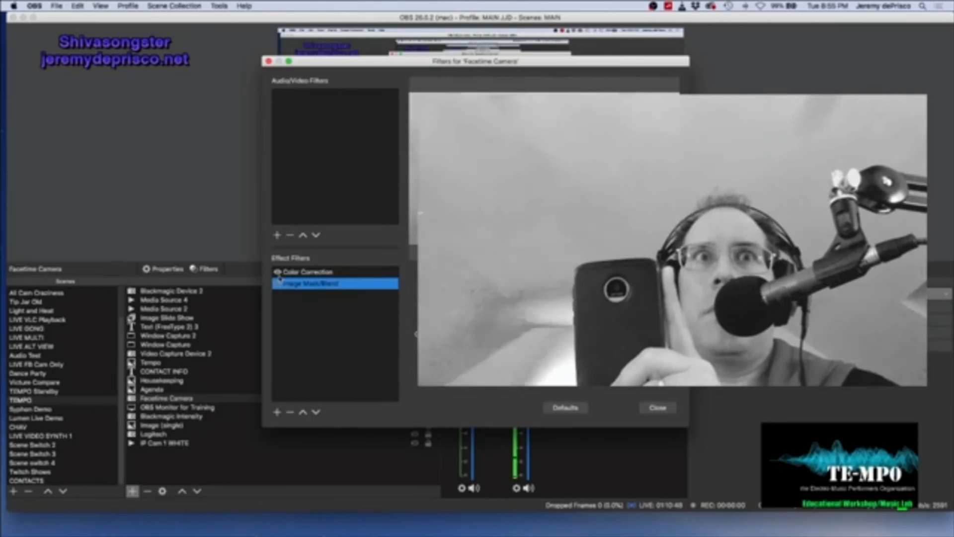
pyautogui.click(331, 273)
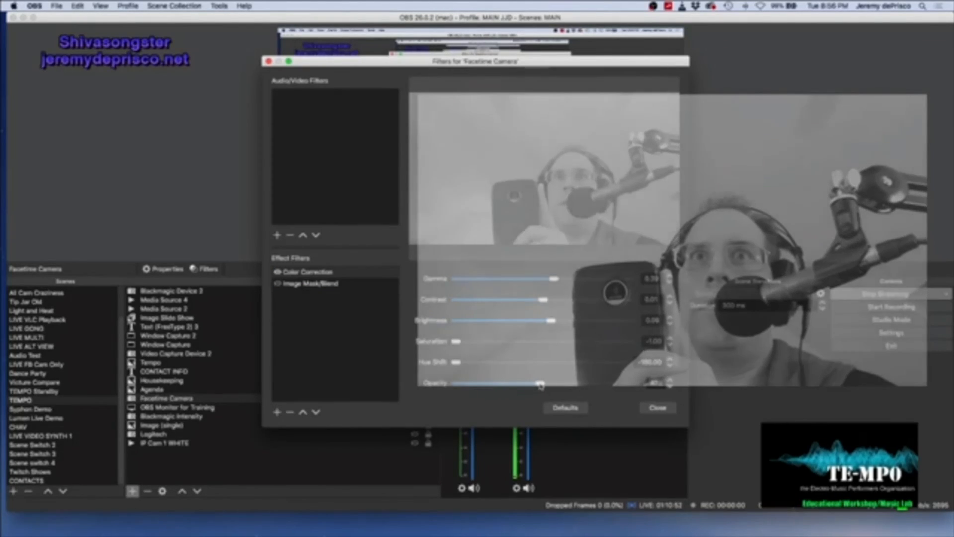
pyautogui.click(659, 408)
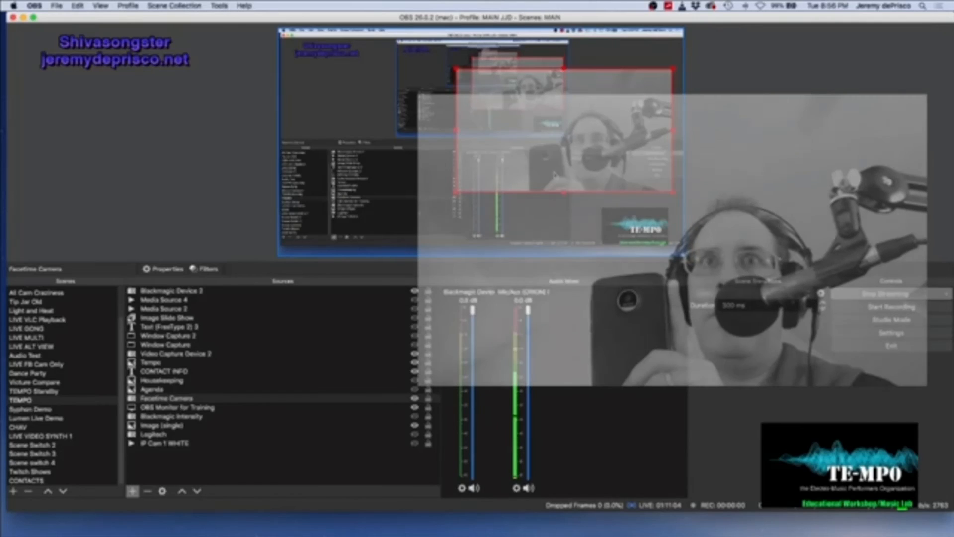
# - Add a Chroma Key effect filter to the Facetime Camera source and set its opacity to 49
pyautogui.click(165, 399)
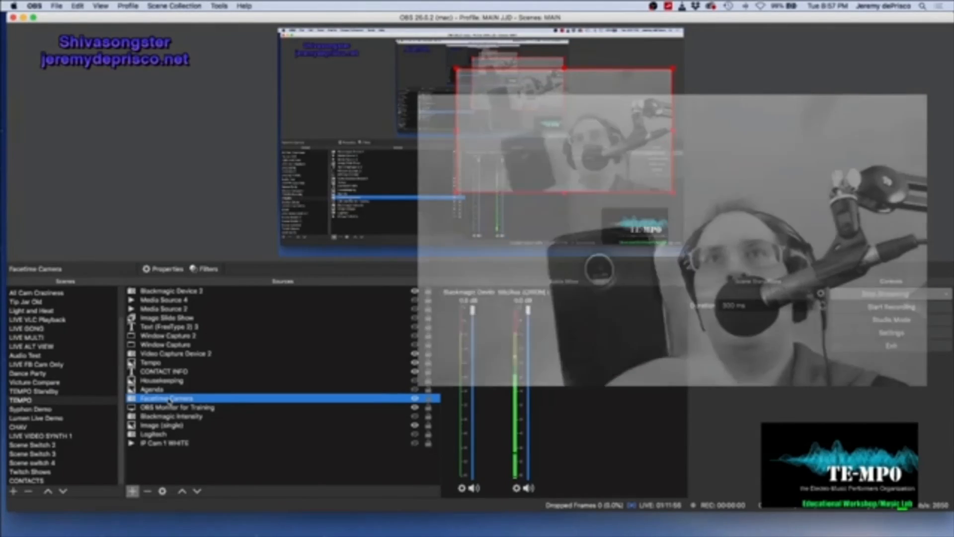
pyautogui.click(212, 272)
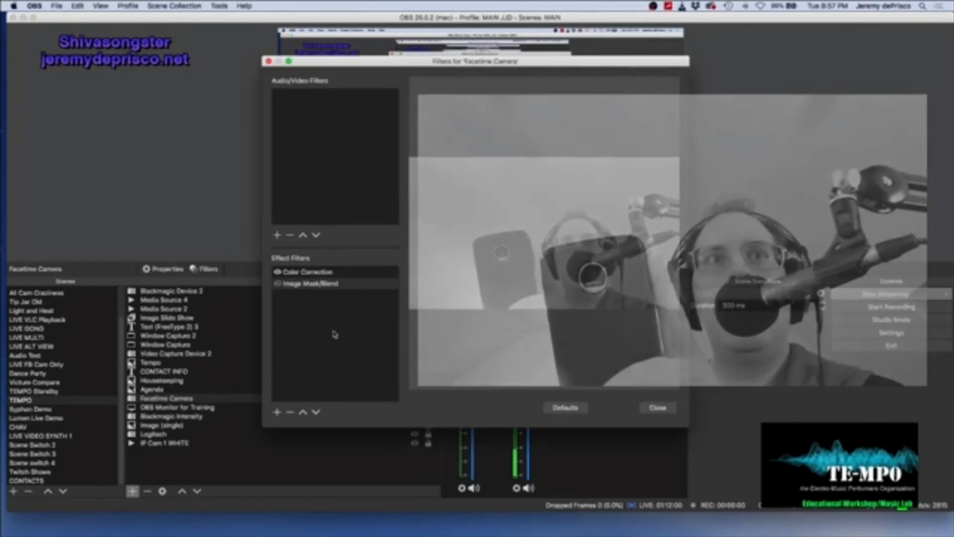
pyautogui.click(295, 272)
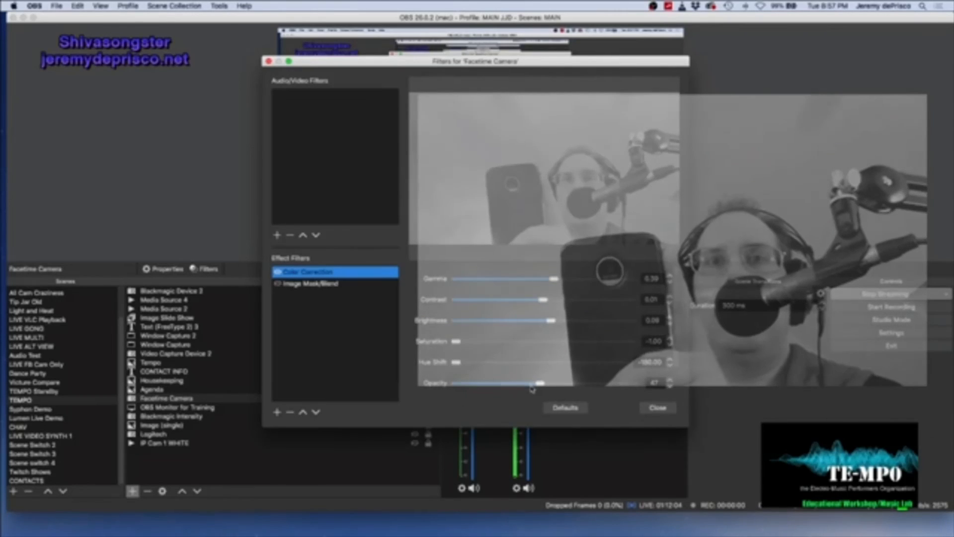
pyautogui.click(278, 412)
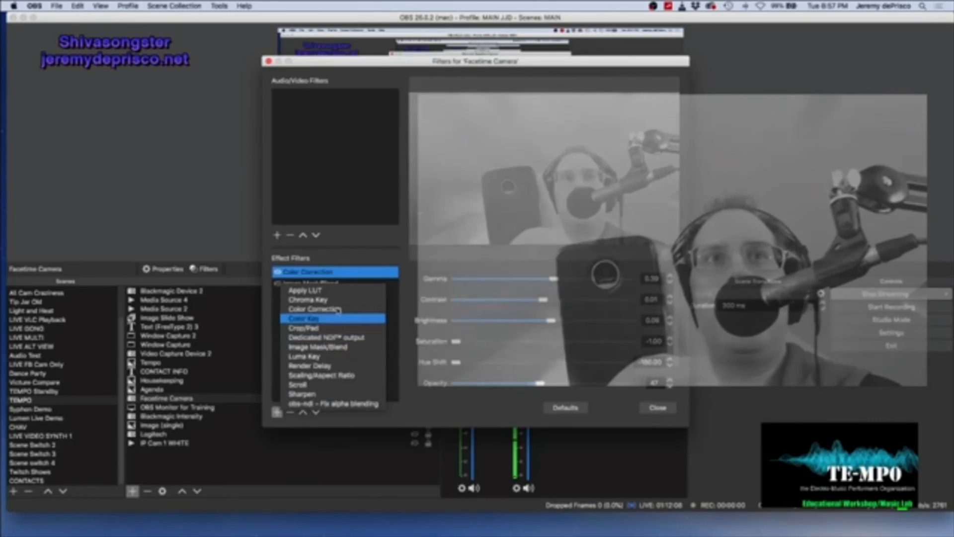
pyautogui.click(339, 300)
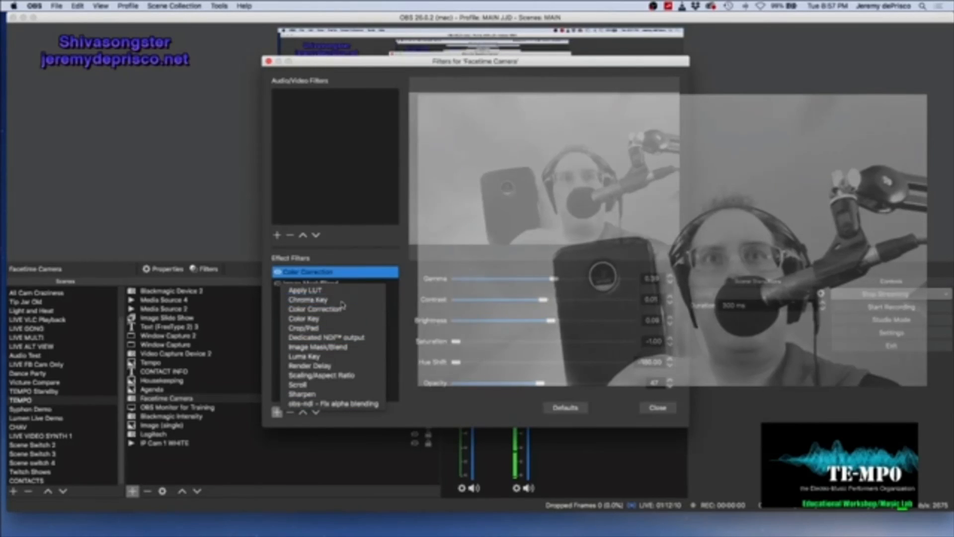
pyautogui.press('Return')
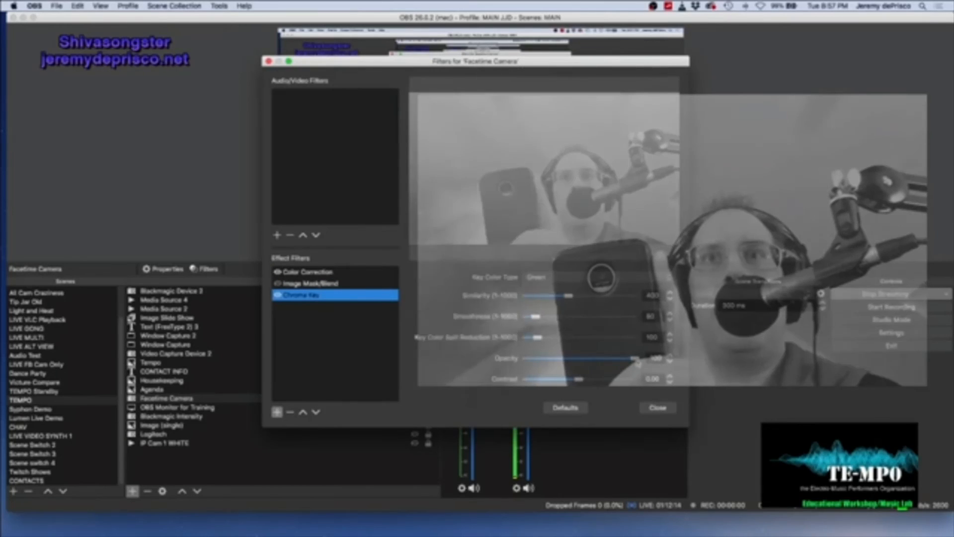
pyautogui.moveTo(635, 358); pyautogui.dragTo(578, 359)
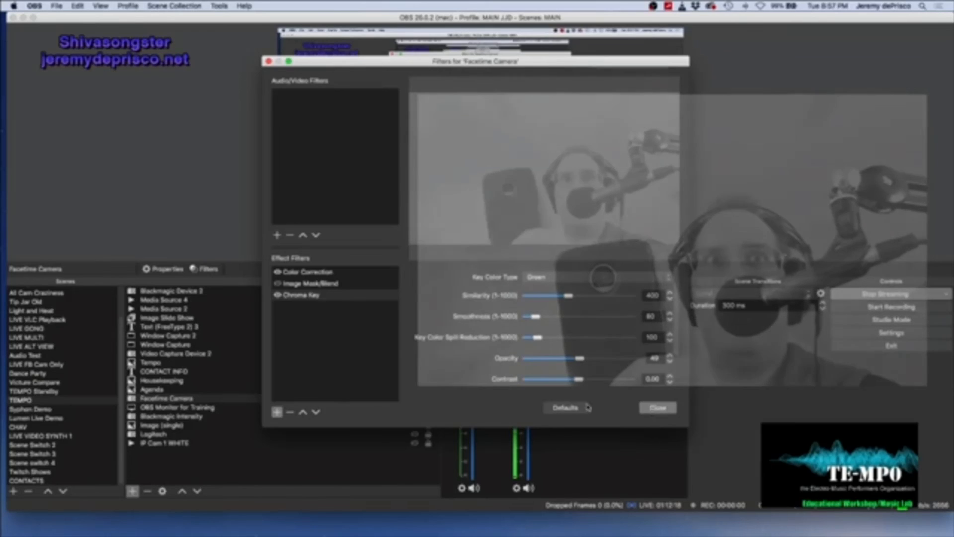
# - Review the settings of the Facetime Camera's Color Correction, Image Mask/Blend and Chroma Key filters, and close the filter settings
pyautogui.click(300, 295)
pyautogui.click(300, 283)
pyautogui.click(300, 272)
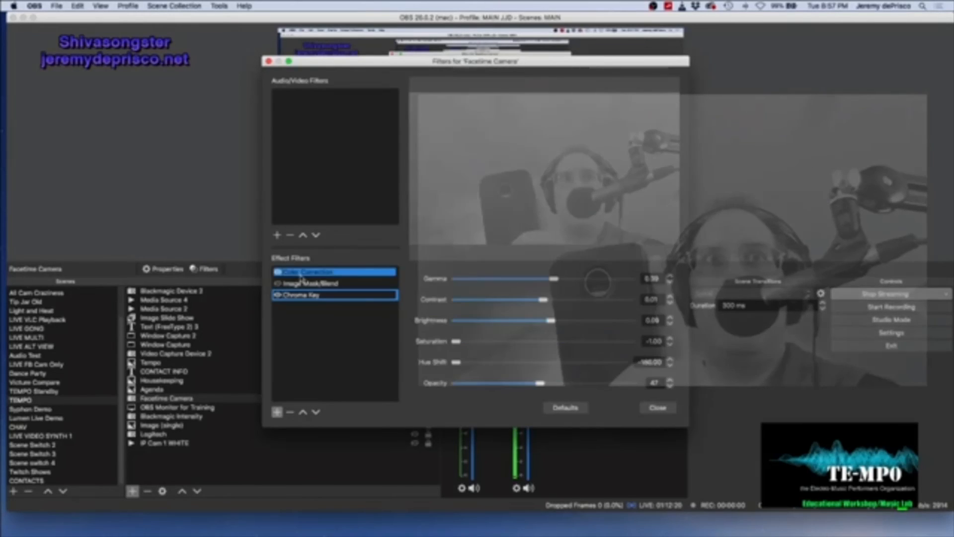
pyautogui.click(300, 283)
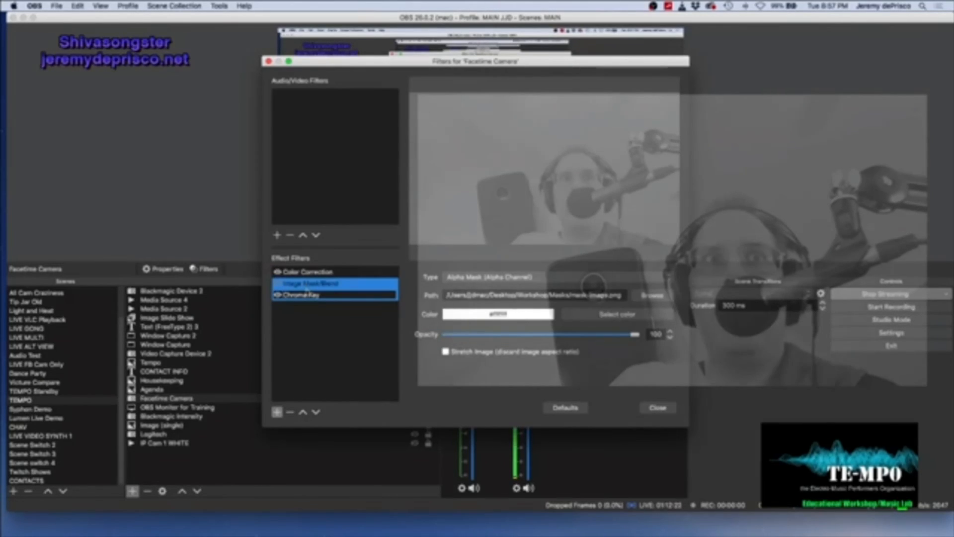
pyautogui.click(311, 295)
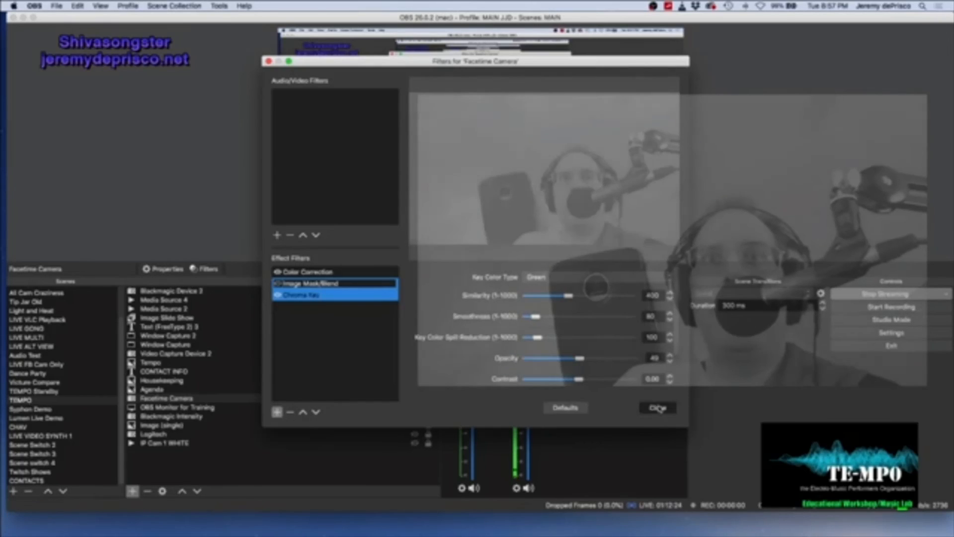
pyautogui.click(658, 408)
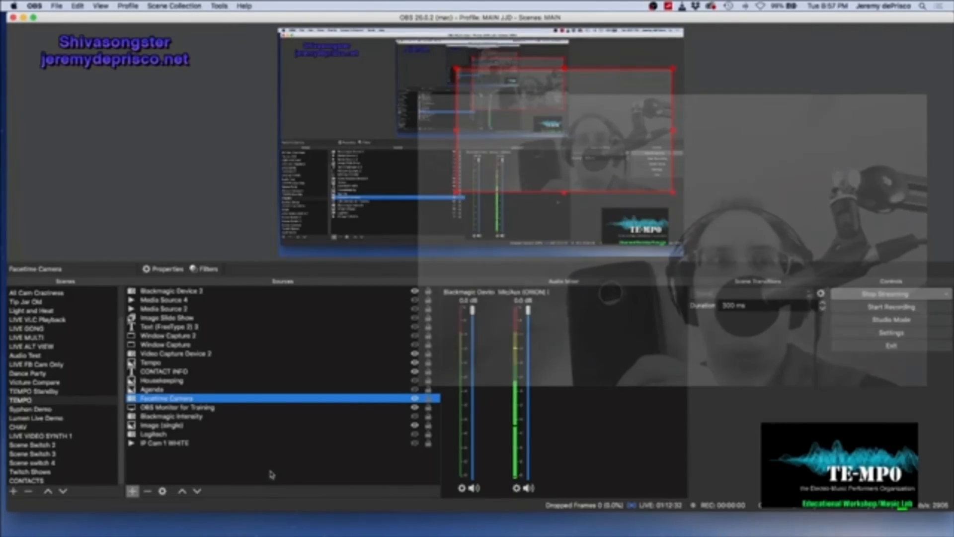
# - Show the Scene Switch 2 scene, select the Facetime Camera source back in TEMPO, and switch to Scene Switch 2 again
pyautogui.click(55, 444)
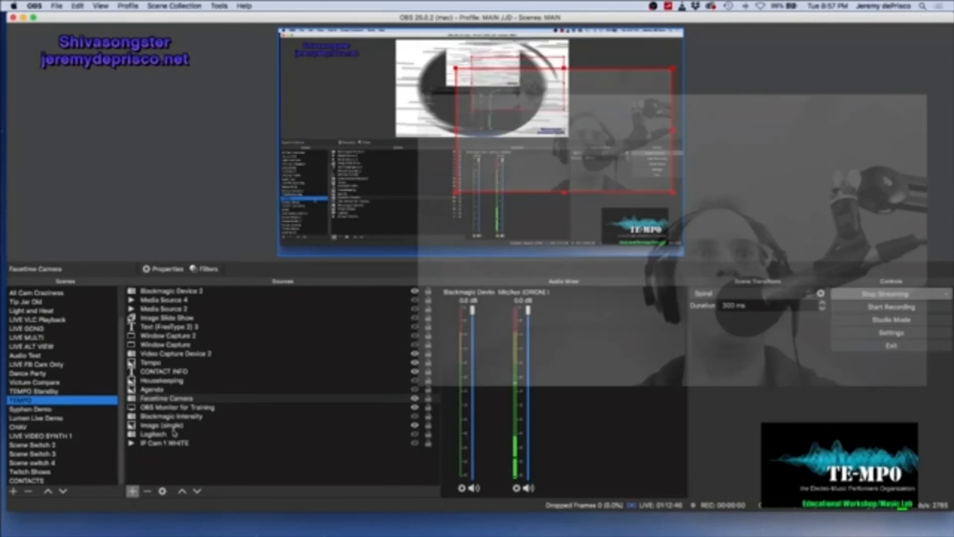
pyautogui.click(179, 399)
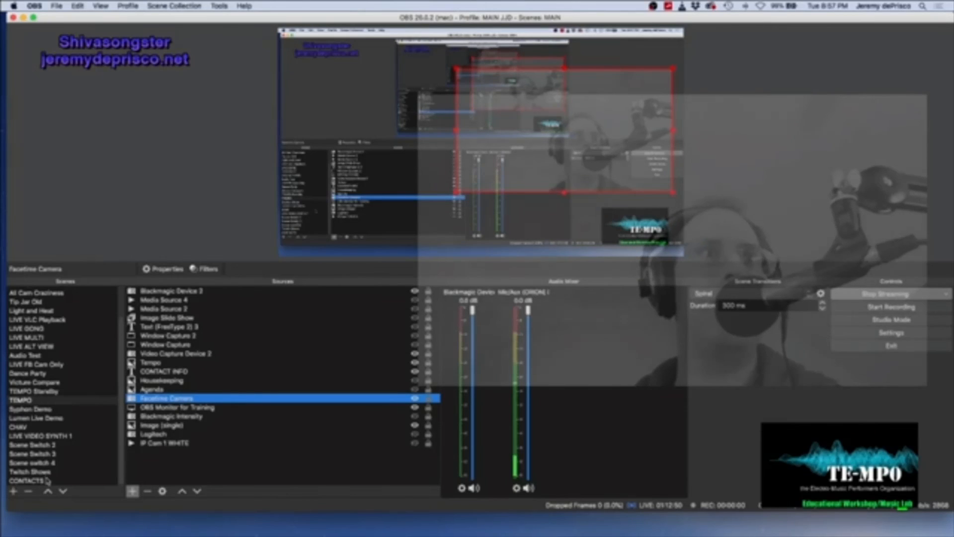
pyautogui.click(54, 442)
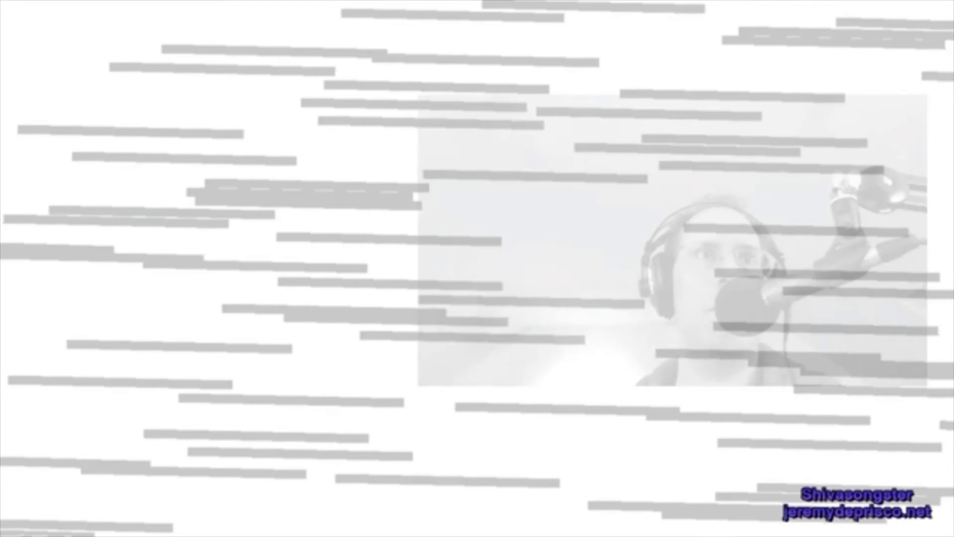